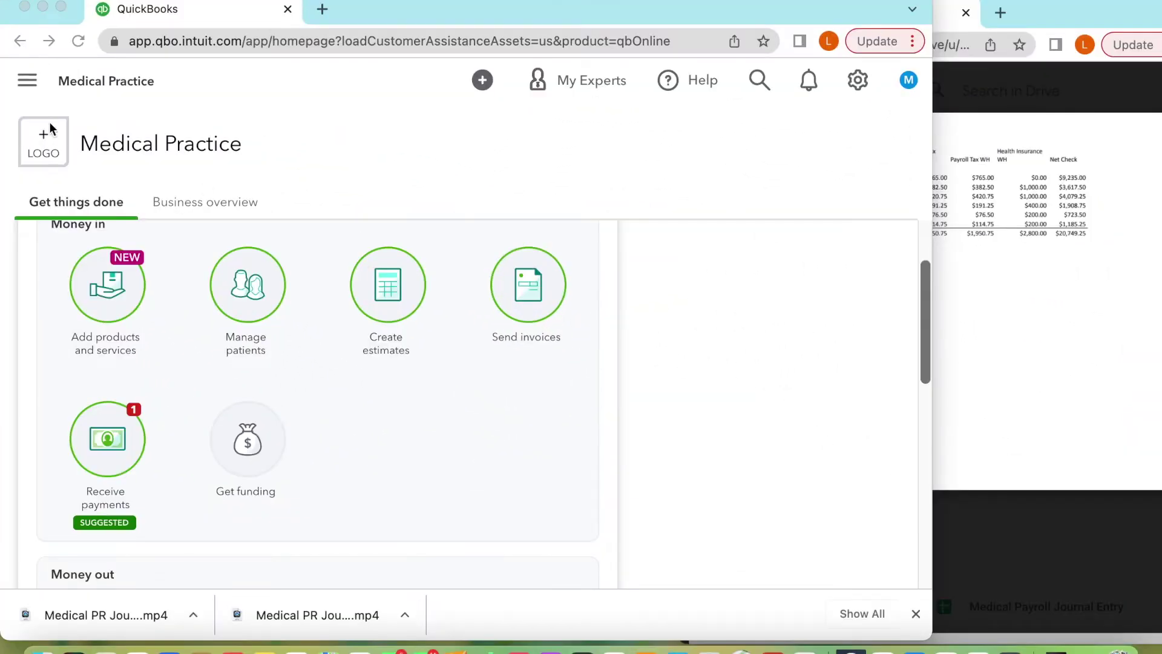
Open the navigation sidebar and scroll down to the Accounting section
click(28, 81)
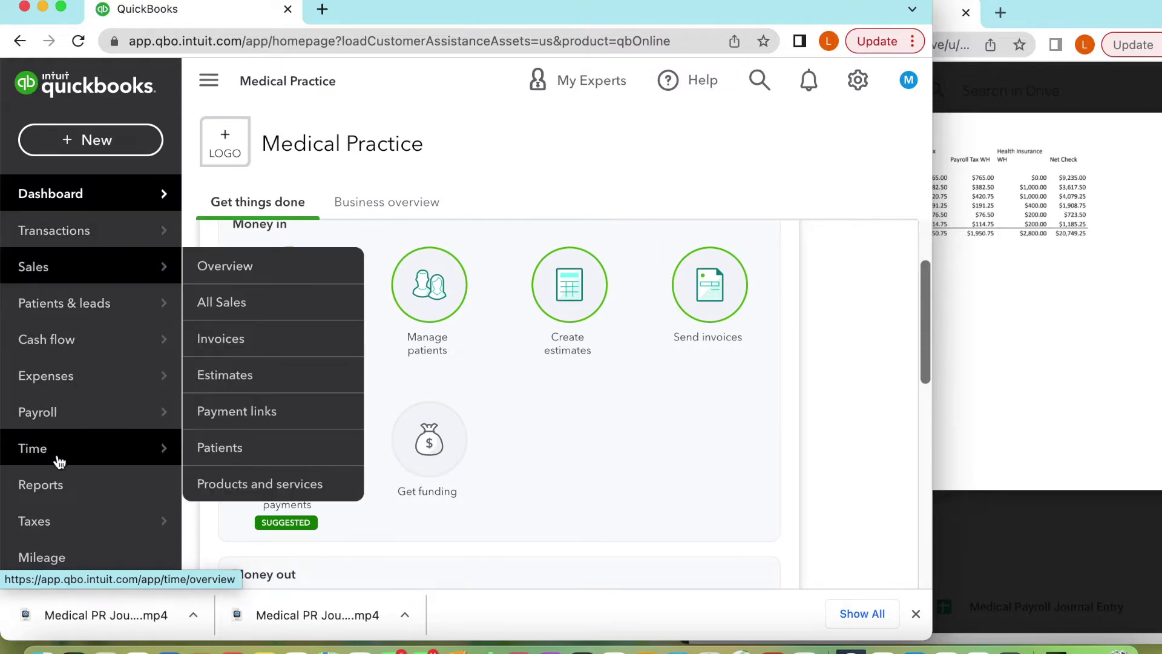
scroll(59, 463, down, 1)
scroll(60, 463, down, 4)
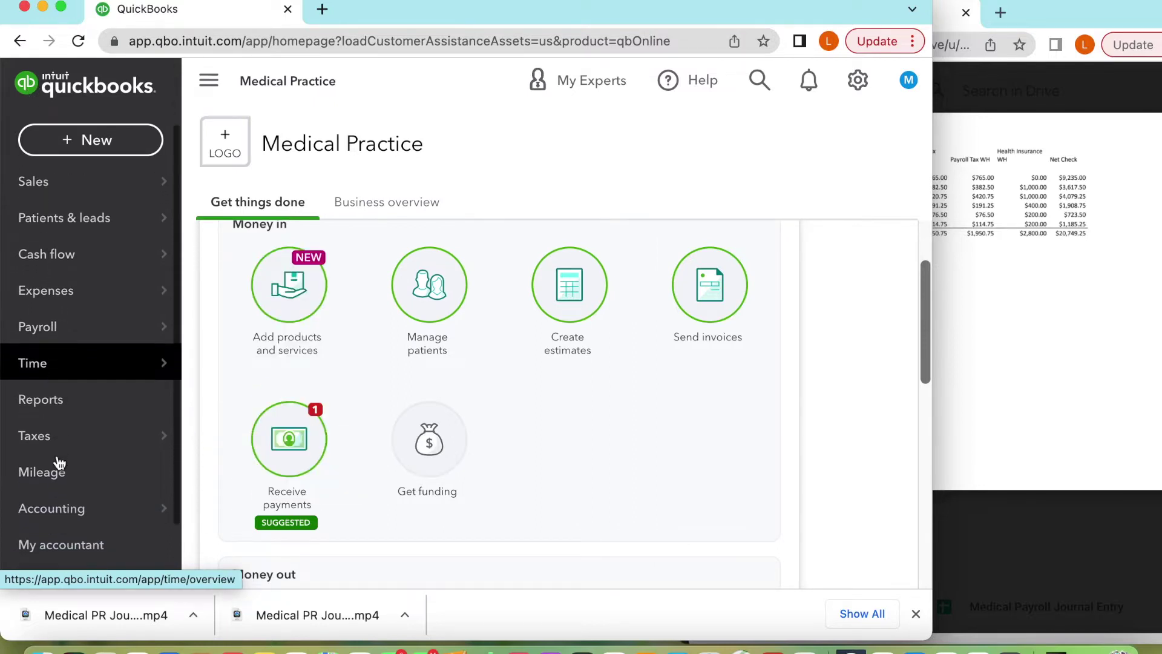
Open the Chart of Accounts page from the Accounting menu
mouse_move(150, 463)
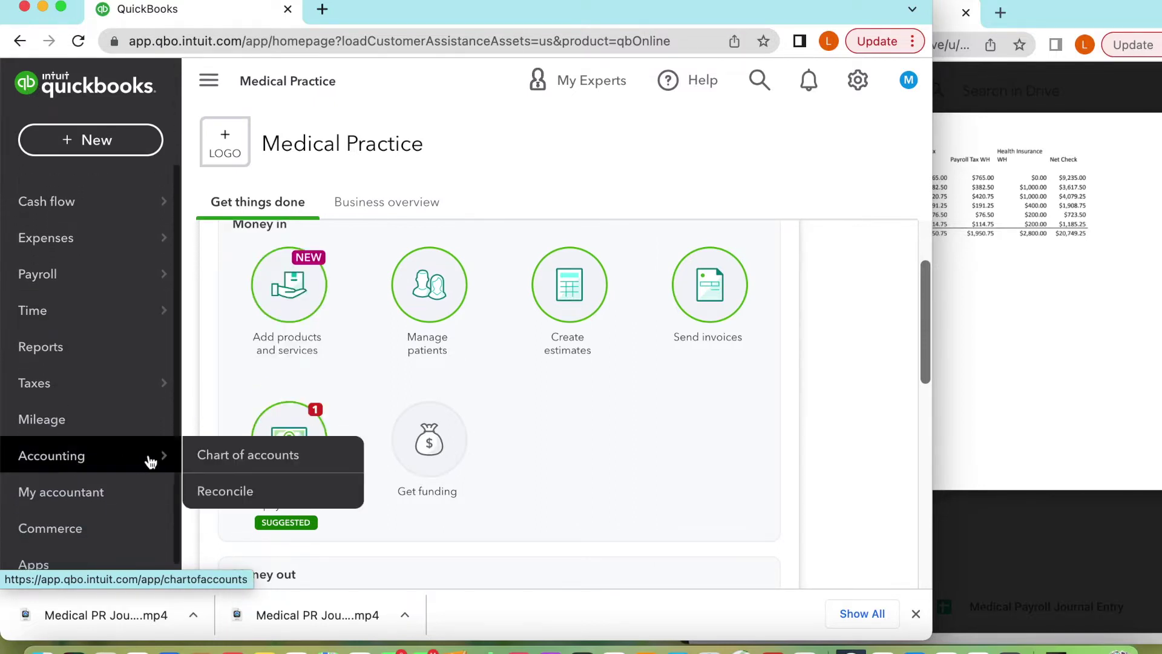
click(248, 454)
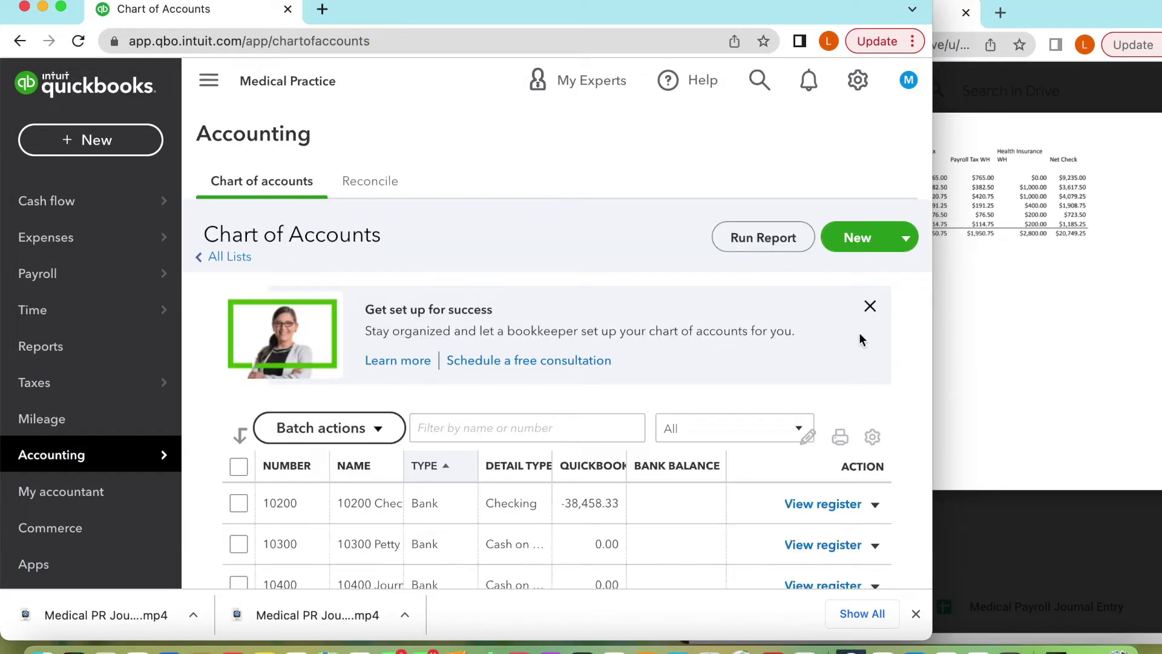
click(1007, 327)
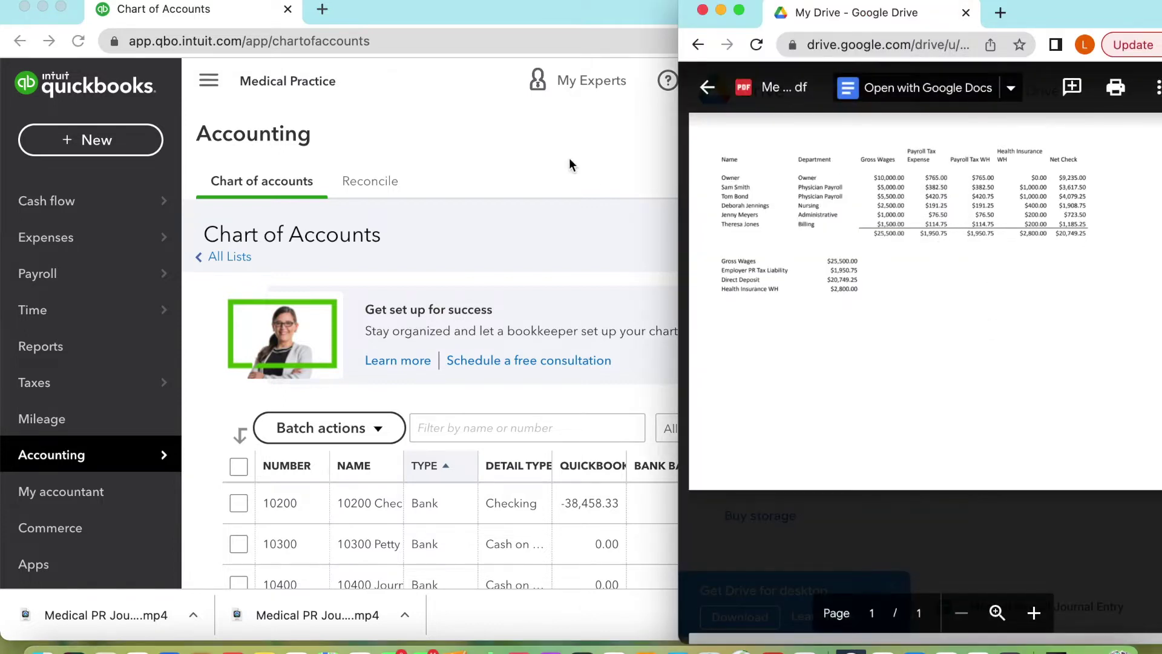
click(606, 162)
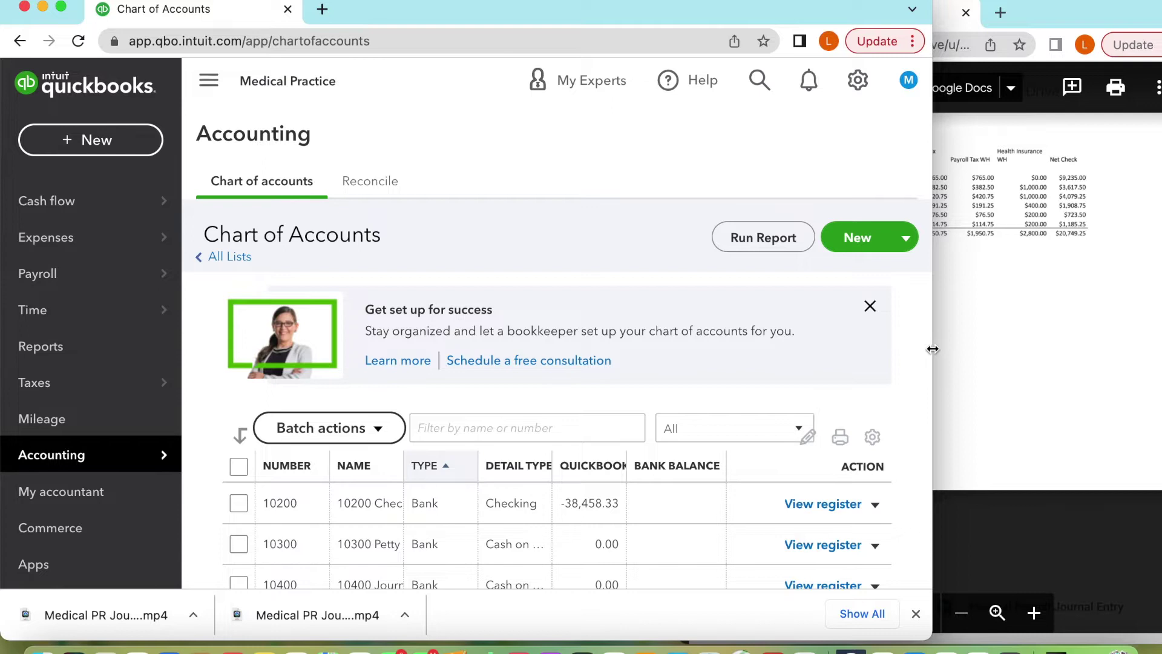
Widen the QuickBooks window and the Name column so full account names like 24000 Payroll Liabilities show
drag(935, 349, 1096, 349)
scroll(545, 478, down, 3)
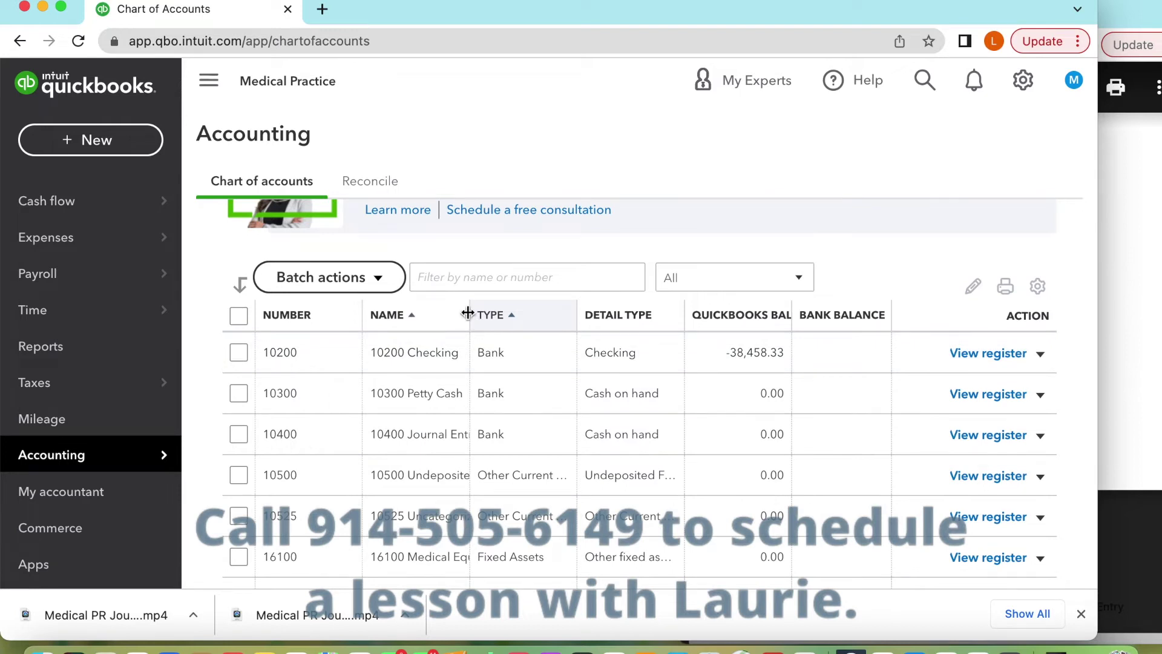
drag(481, 319, 547, 324)
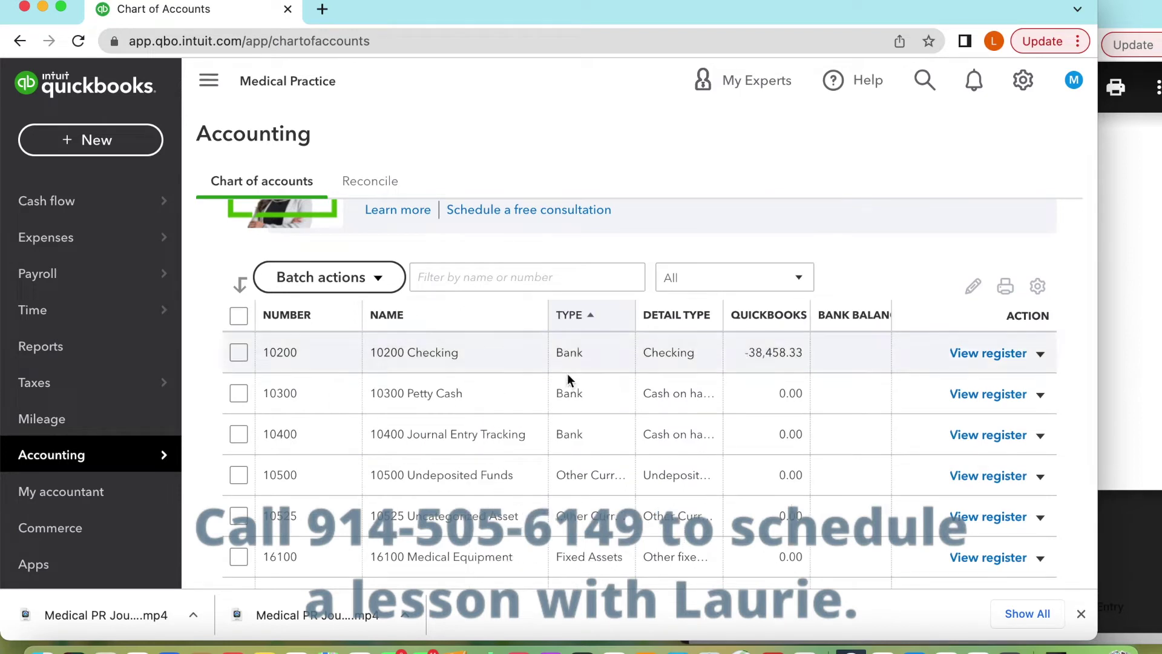
scroll(601, 479, down, 5)
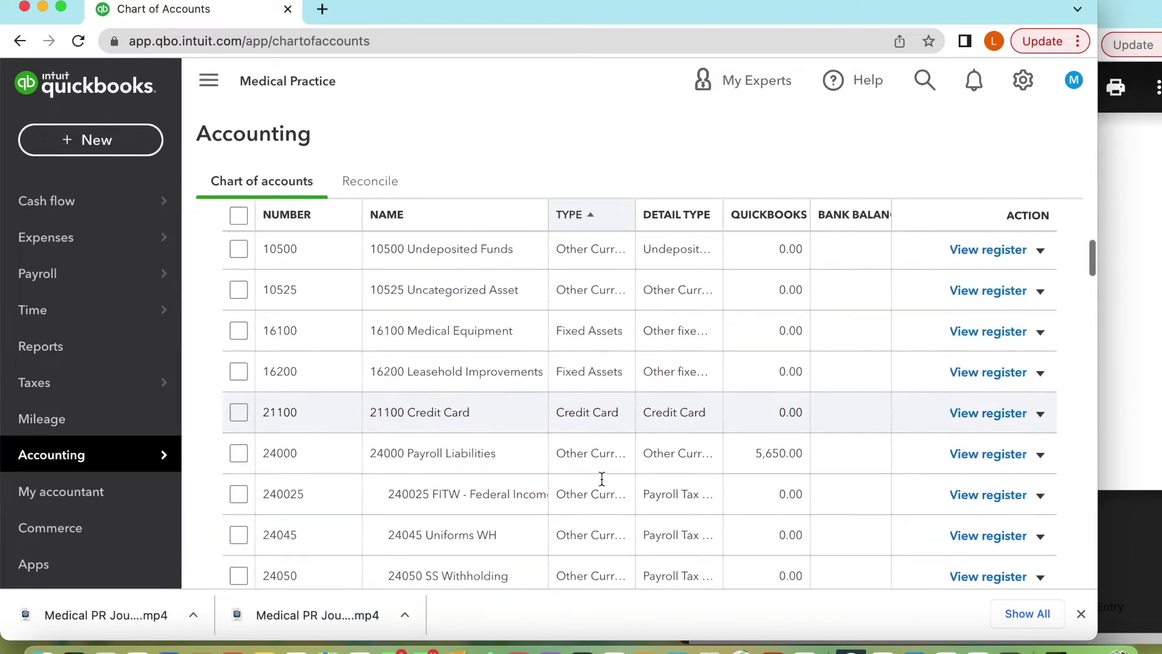
scroll(601, 479, down, 1)
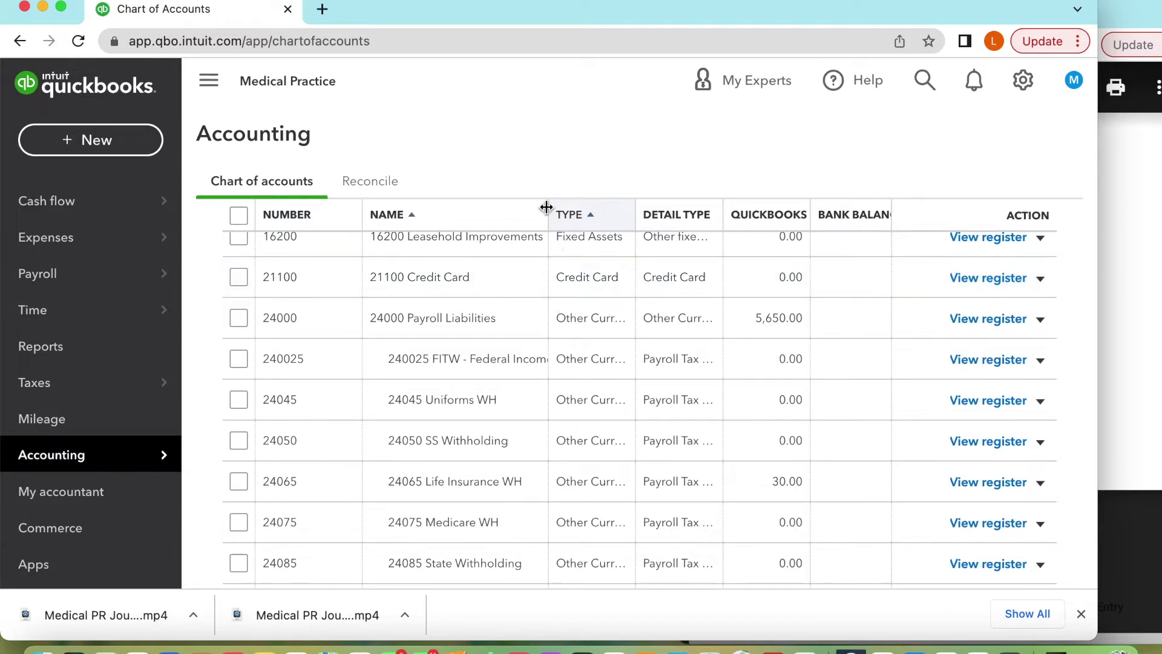
drag(547, 209, 604, 218)
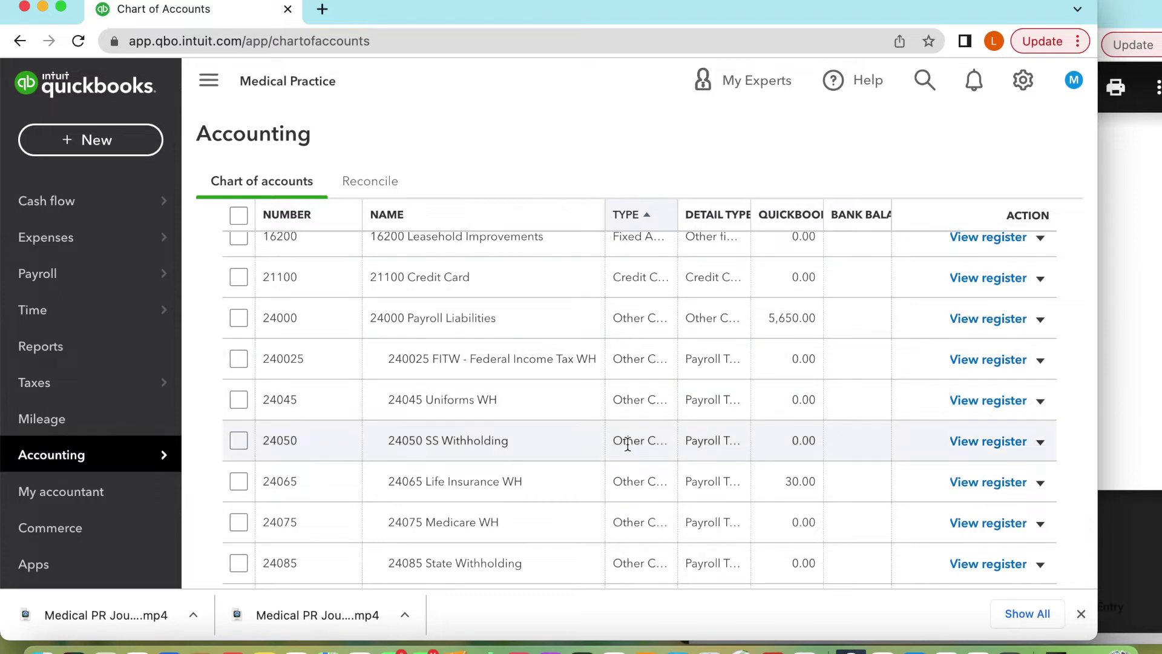
Scroll the Chart of Accounts to 65100 Payroll Wages and its Practice Owner, Physician, Nursing, Front Desk and Biller subaccounts
scroll(627, 443, down, 2)
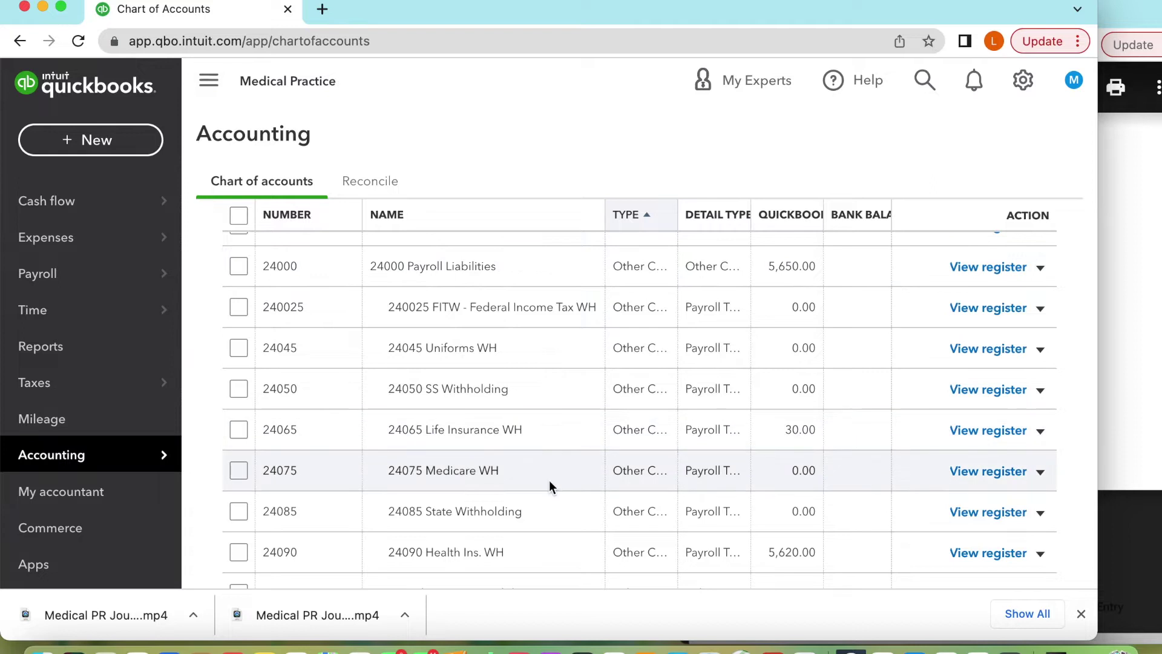
scroll(549, 484, down, 3)
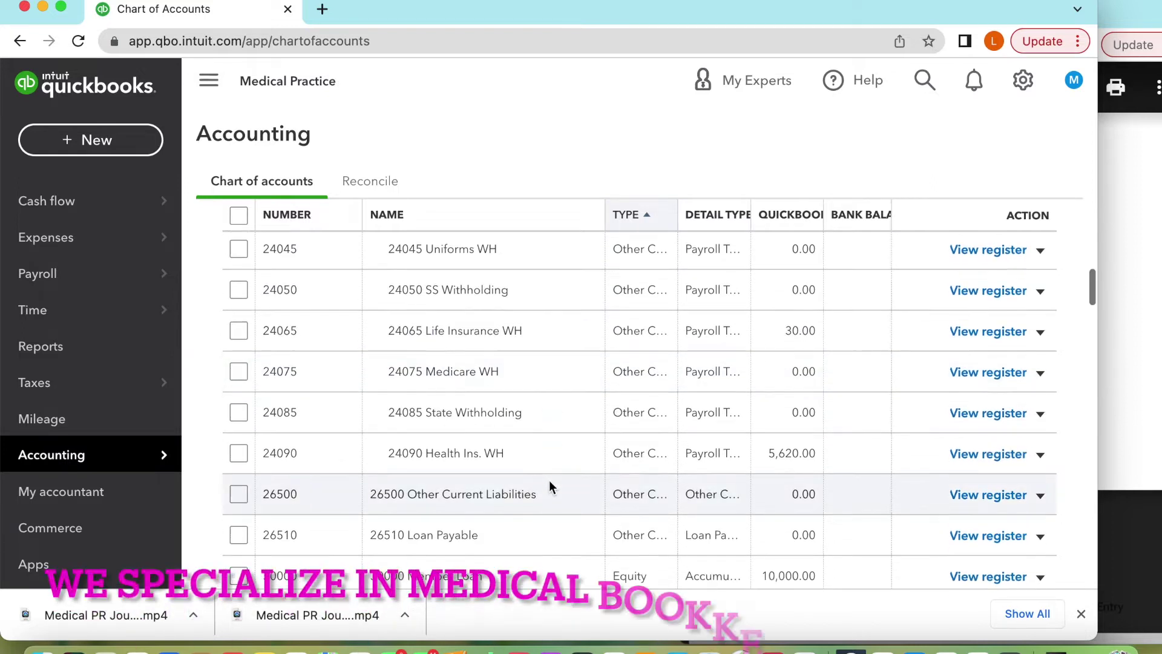
scroll(550, 484, down, 1)
scroll(549, 482, down, 6)
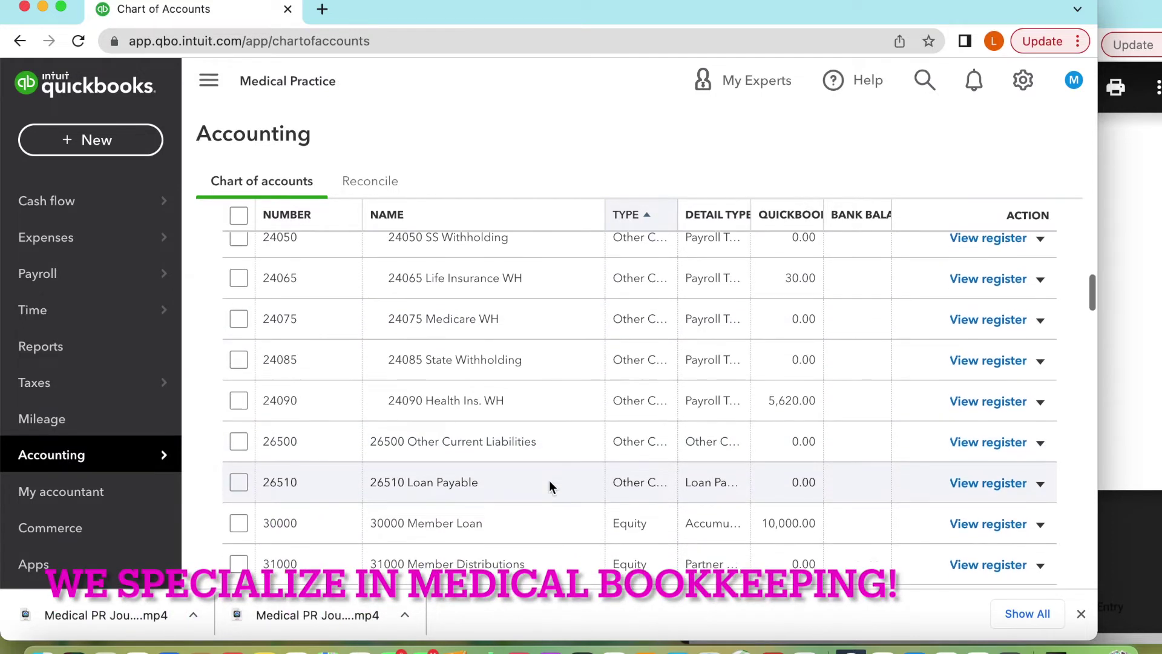
scroll(550, 481, down, 5)
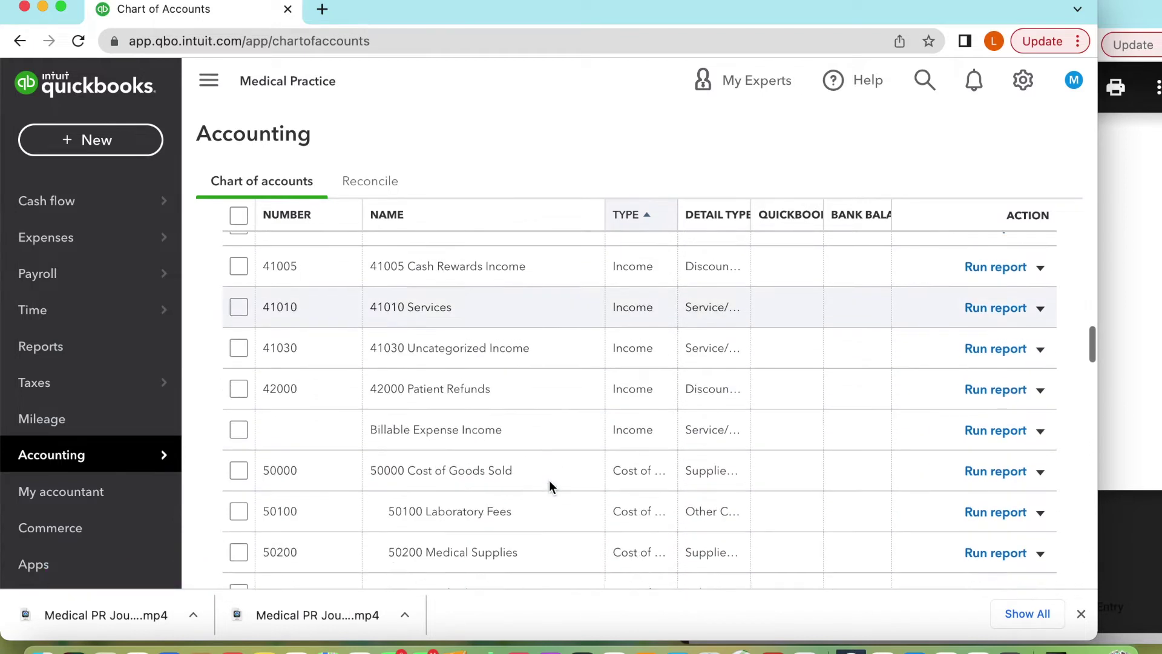
scroll(550, 480, down, 5)
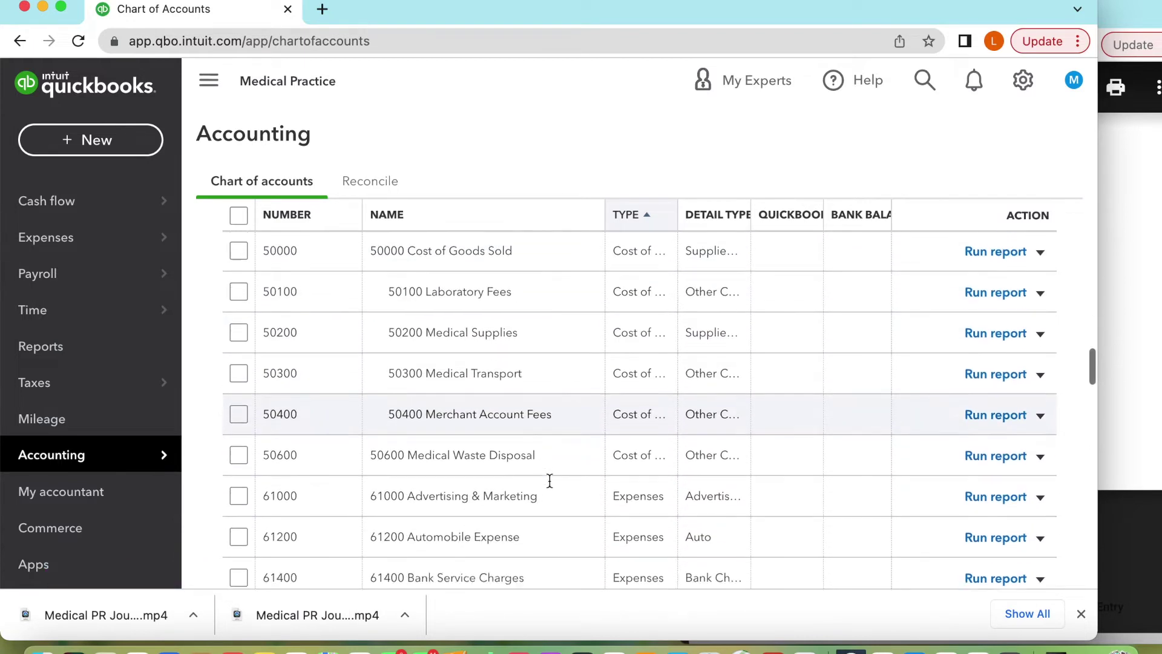
scroll(549, 487, down, 5)
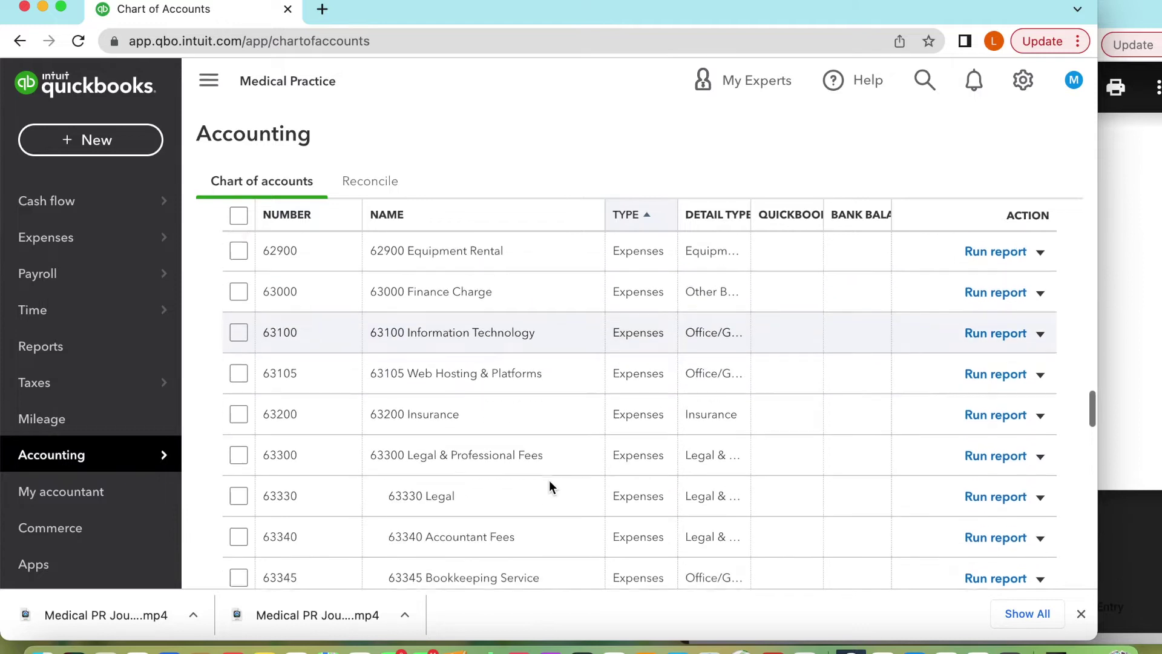
scroll(550, 487, down, 5)
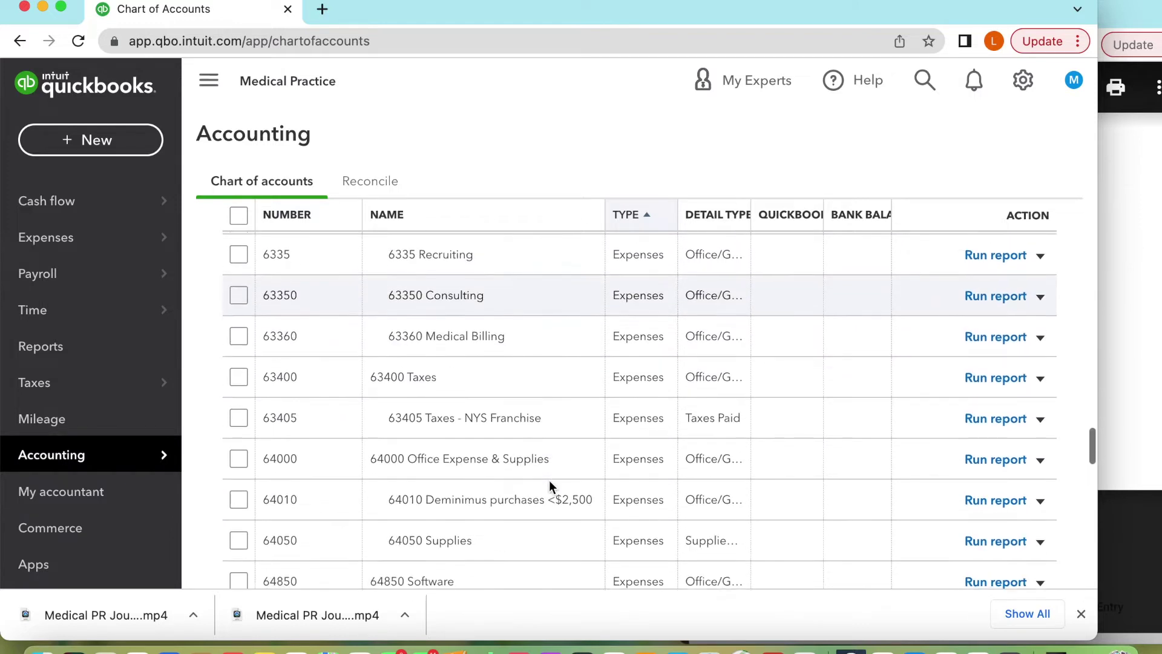
scroll(550, 487, down, 2)
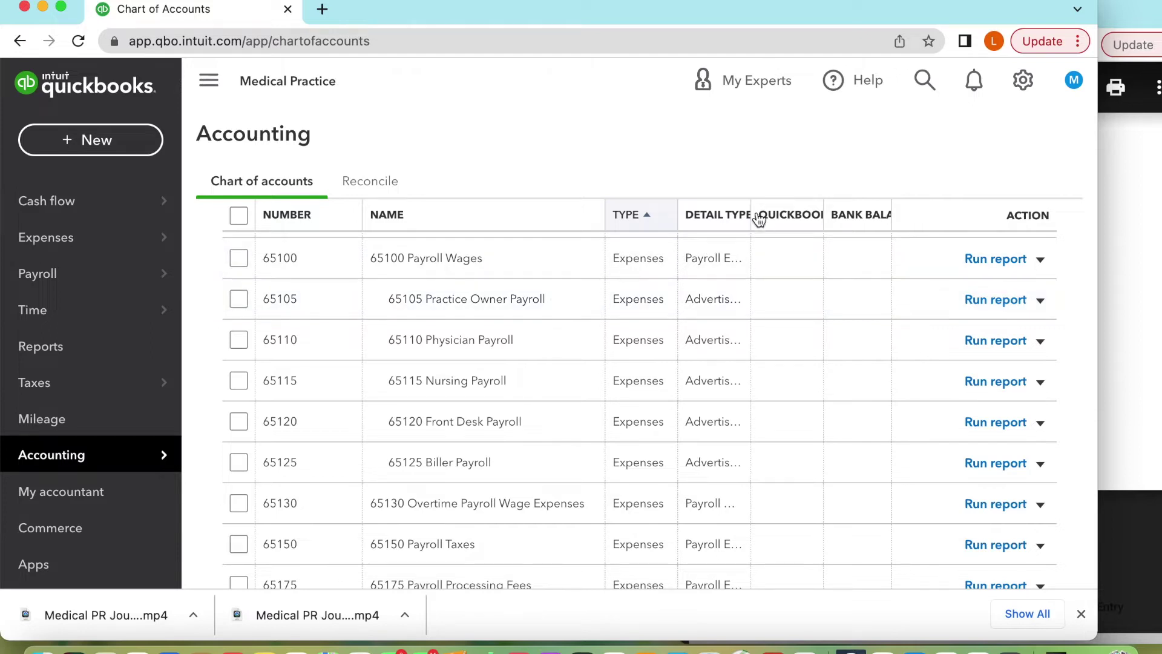
Widen the Detail Type column and scroll to 65130 Overtime, 65150 Payroll Taxes and 65175 Processing Fees
drag(752, 213, 808, 217)
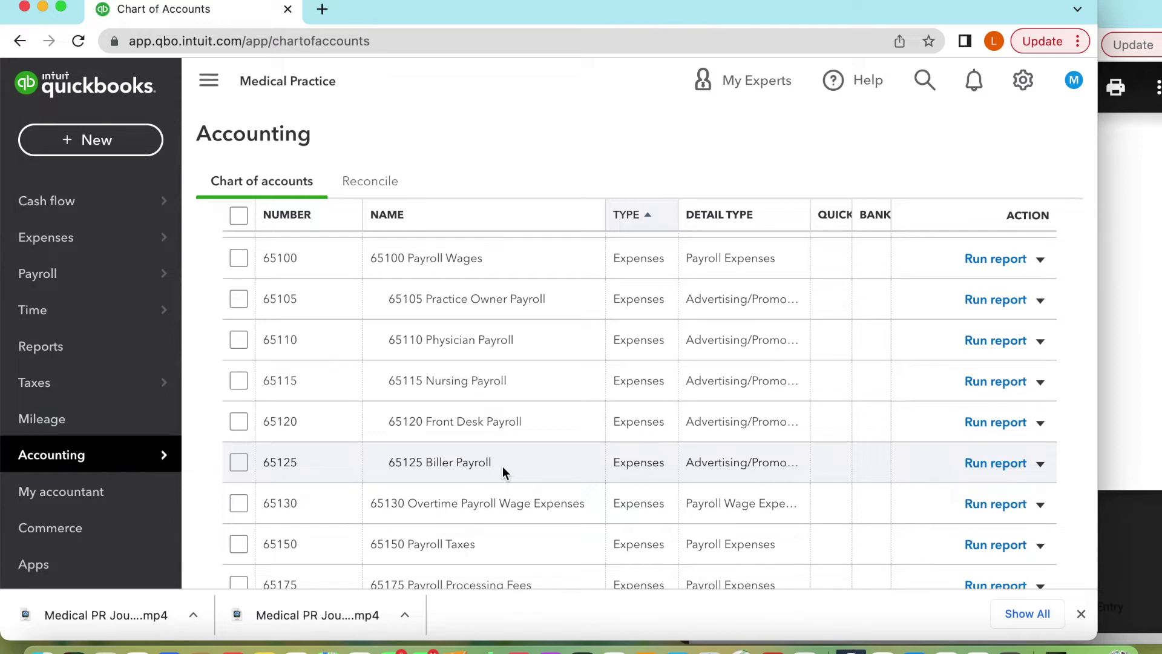
scroll(502, 471, down, 2)
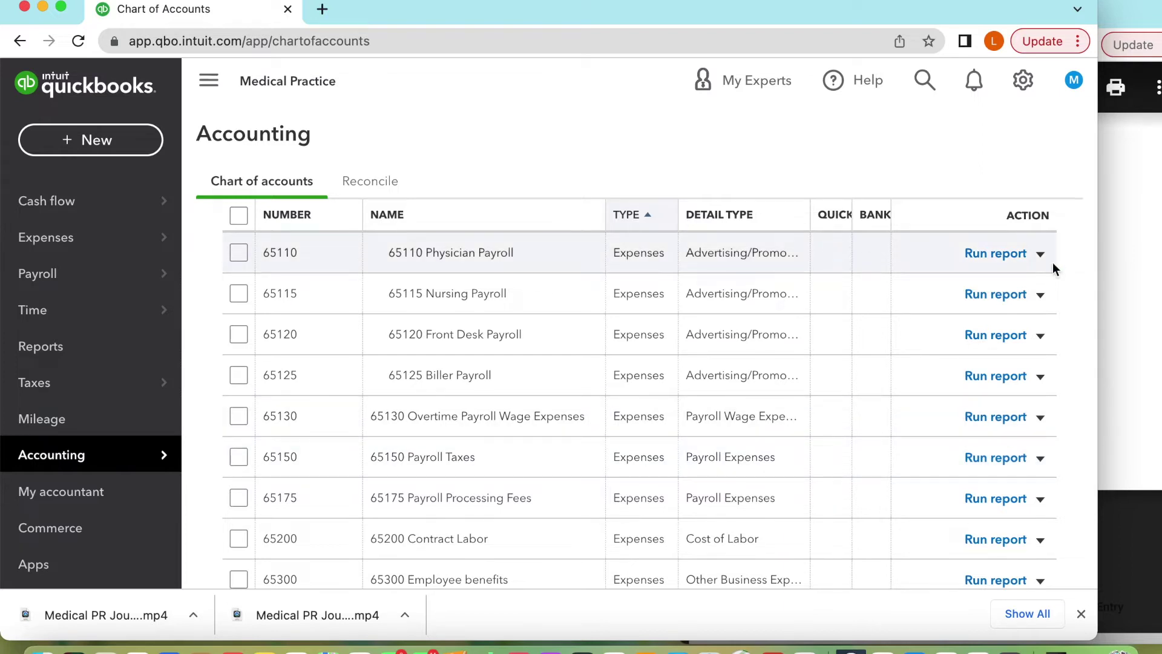
Enlarge the Medical Payroll Journal Report PDF in Google Drive to review it, then return to QuickBooks
click(1122, 270)
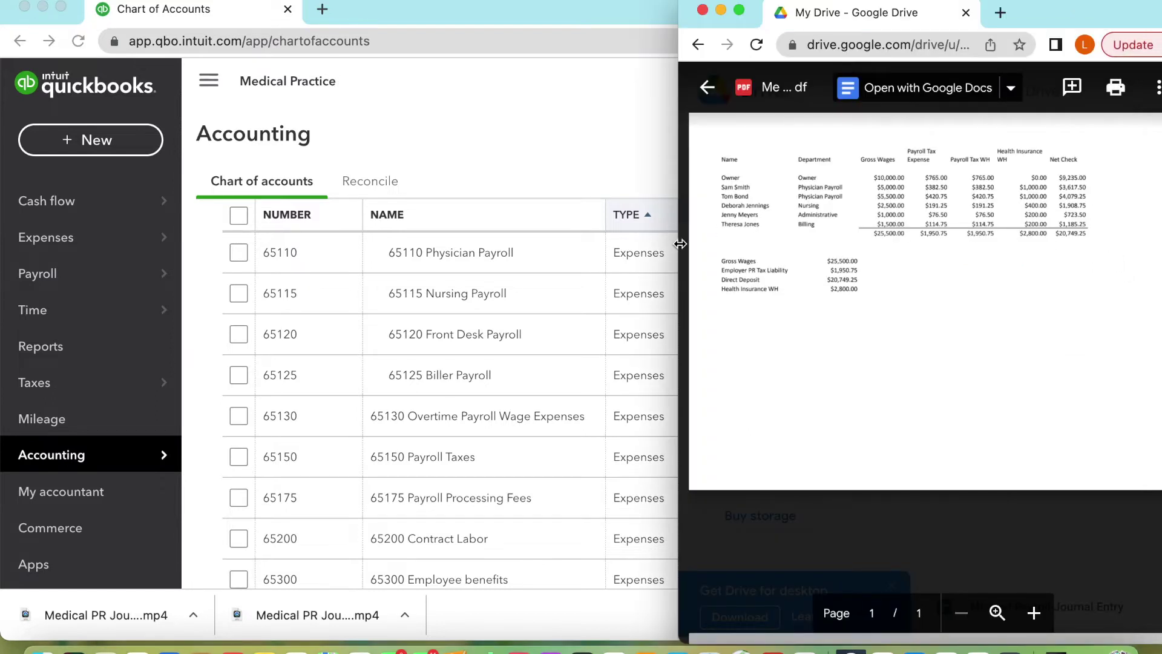
drag(679, 245, 438, 260)
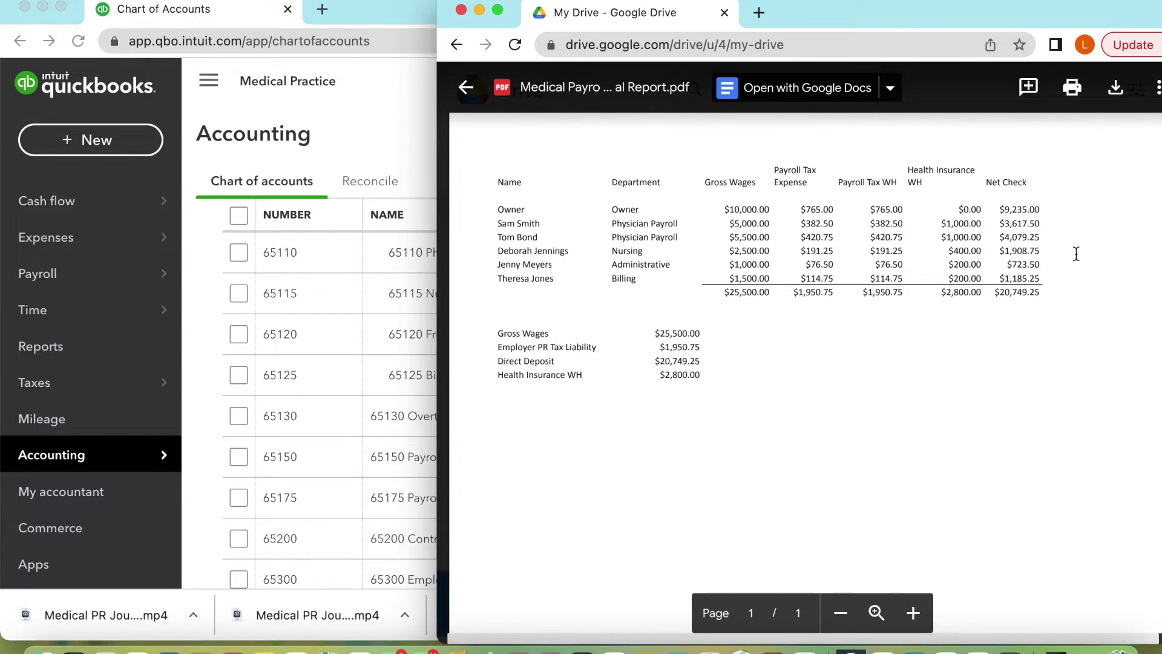
key(super+grave)
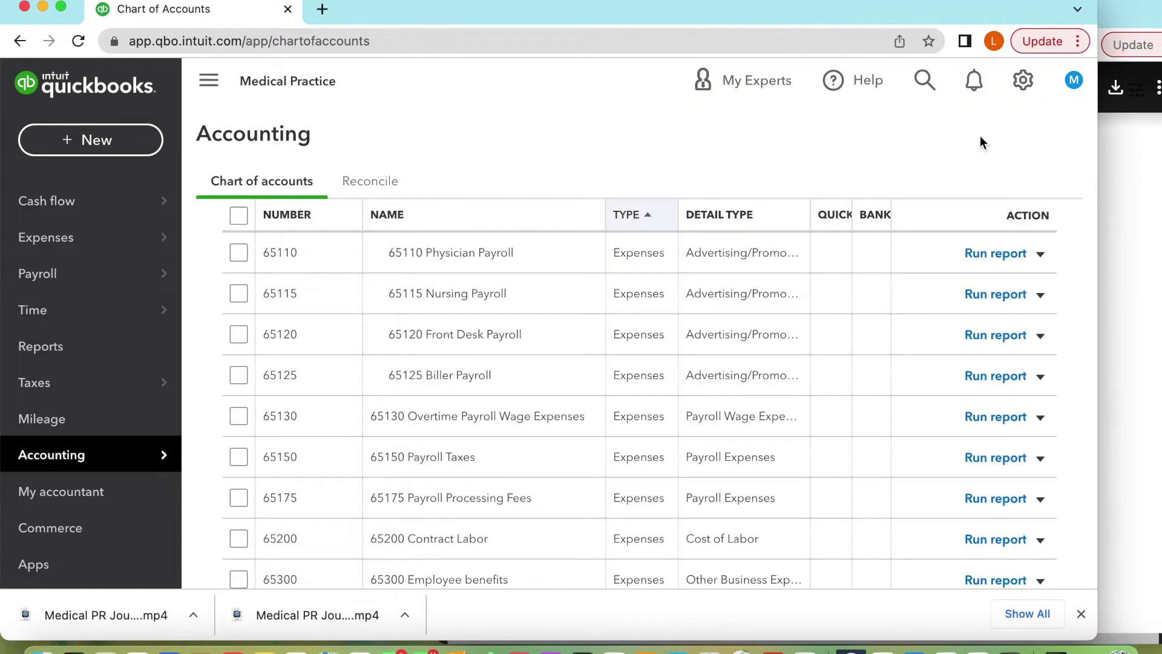
Open Journal Entry 3 dated 06/05/2022 from recent transactions and zoom the page to fit its lines
click(924, 80)
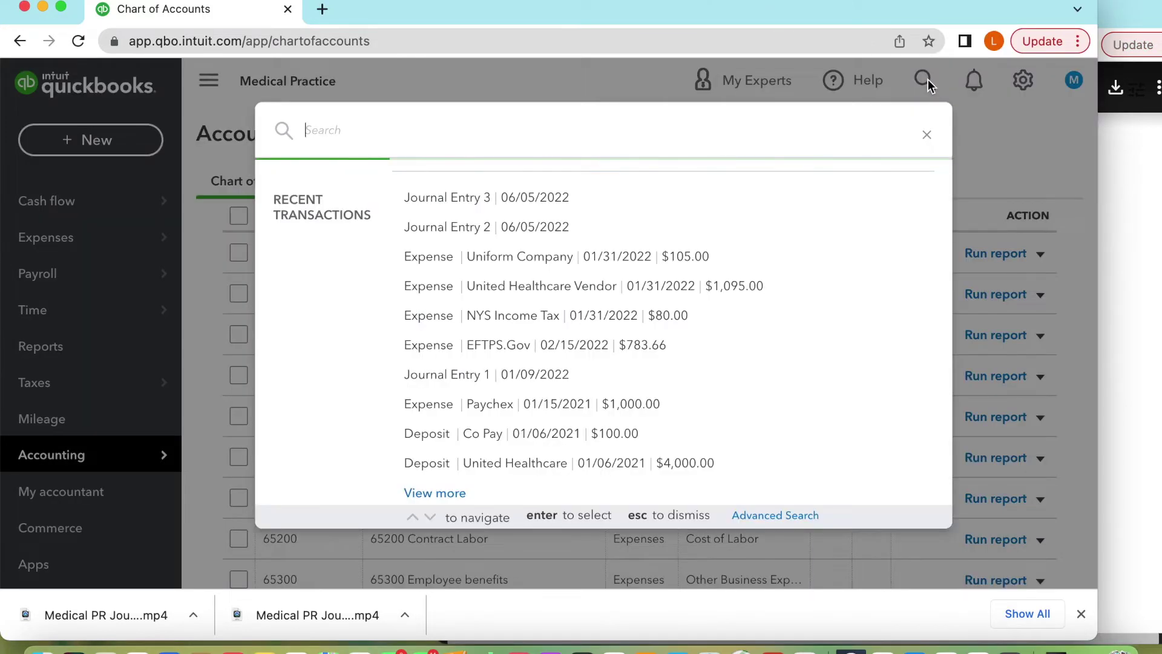
click(555, 254)
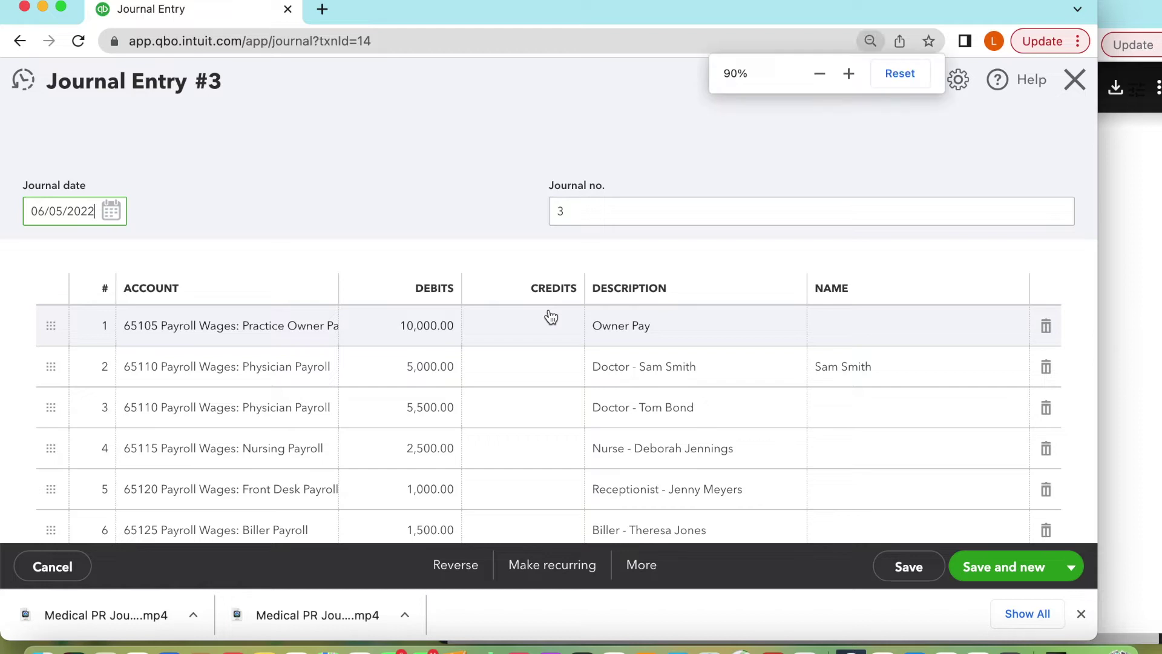
key(super+minus)
key(super+minus)
key(super+minus)
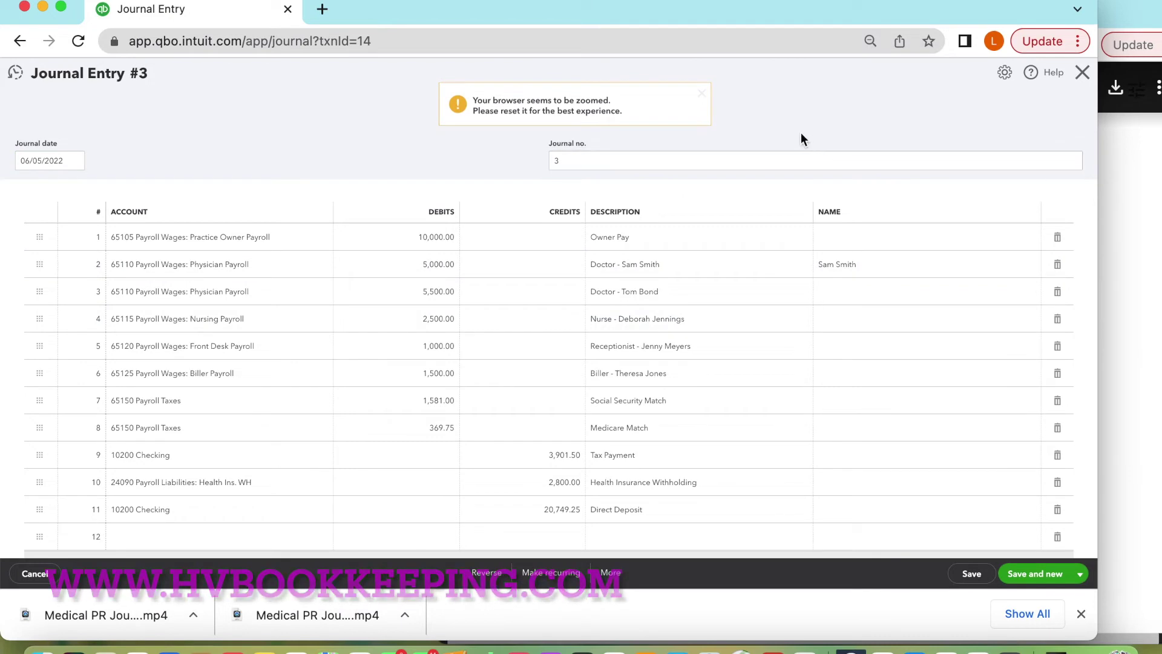
key(super+equal)
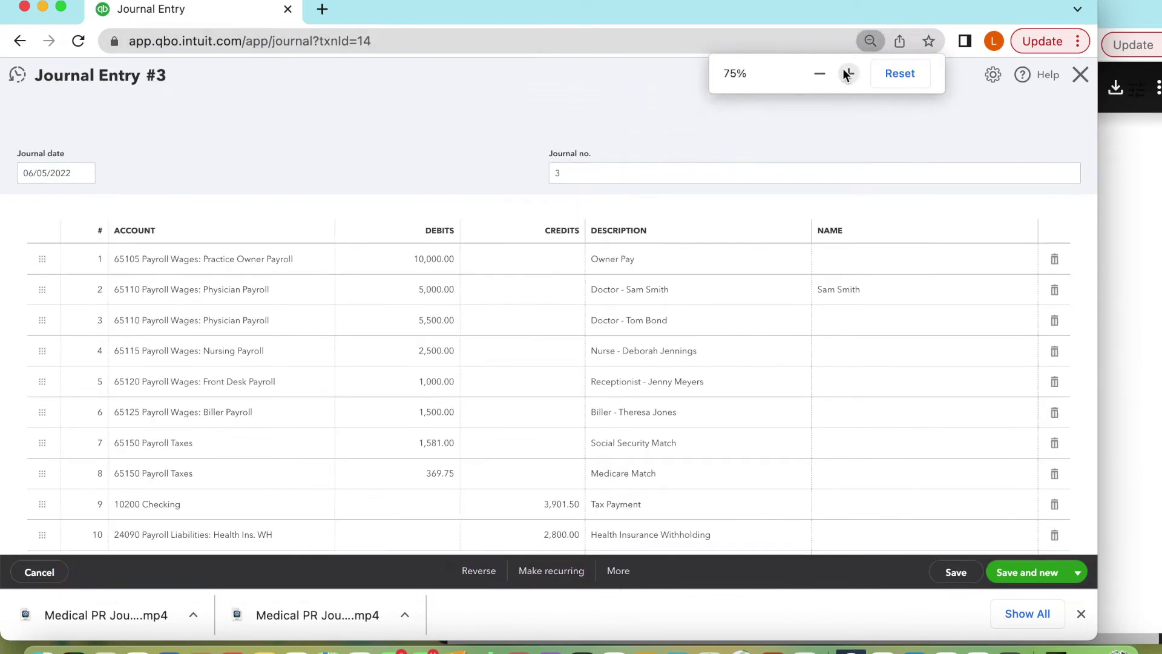
Review Journal Entry 3's eleven lines balancing at 27,450.75, then bring the payroll report PDF forward
click(849, 74)
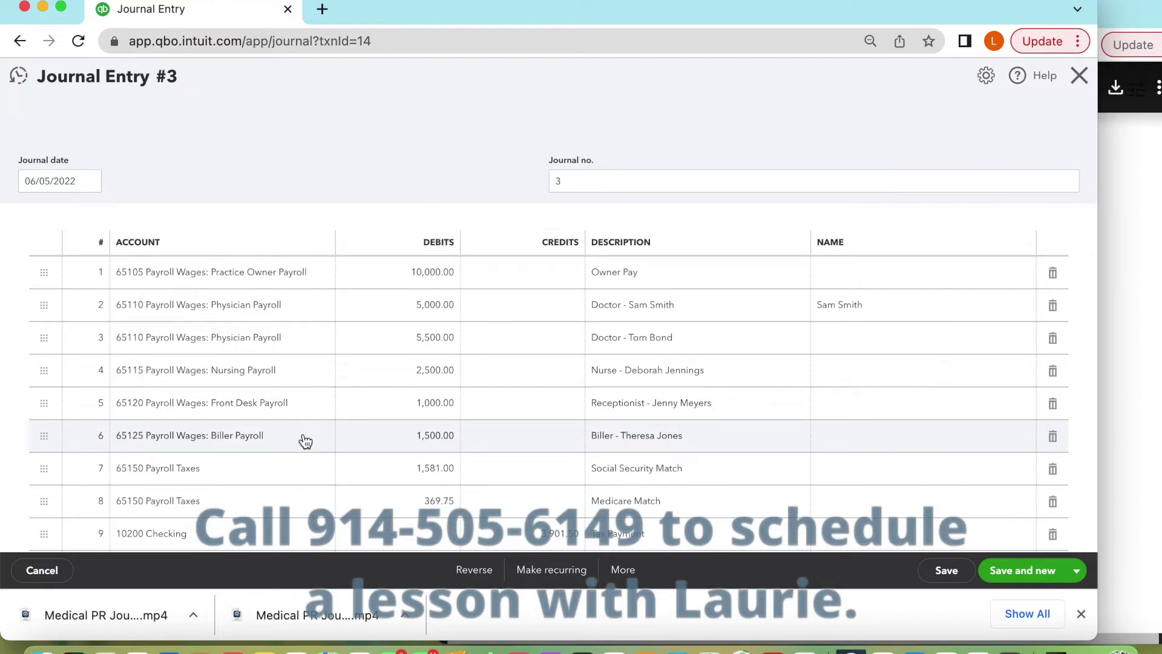
scroll(304, 463, down, 2)
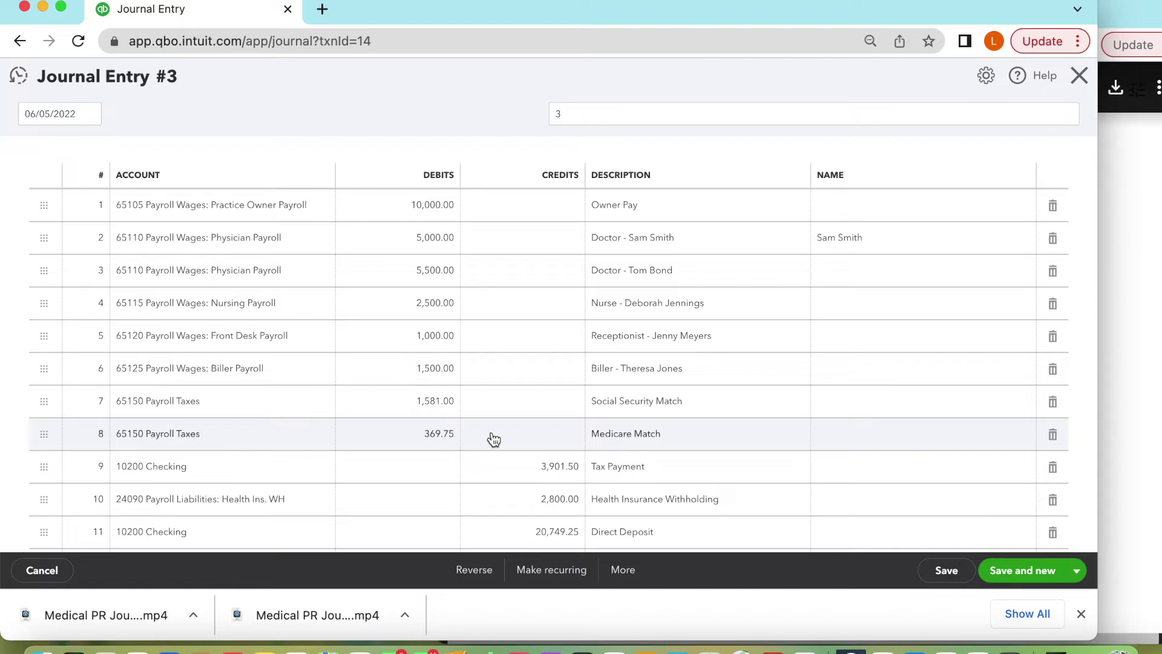
scroll(670, 472, down, 4)
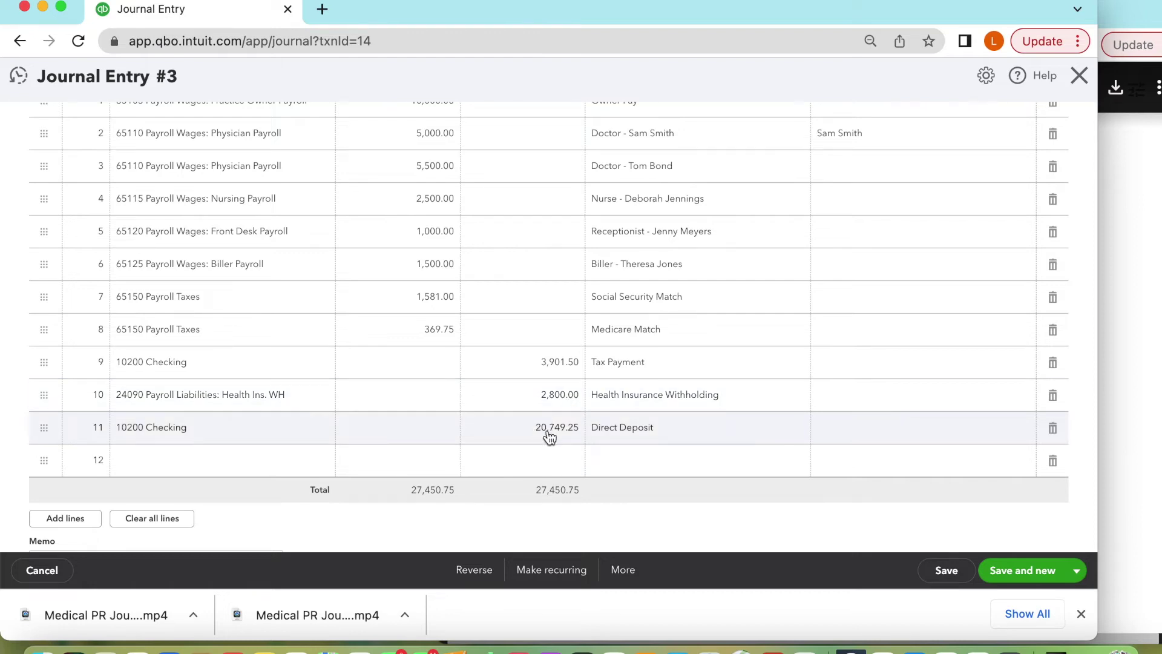
scroll(577, 433, up, 3)
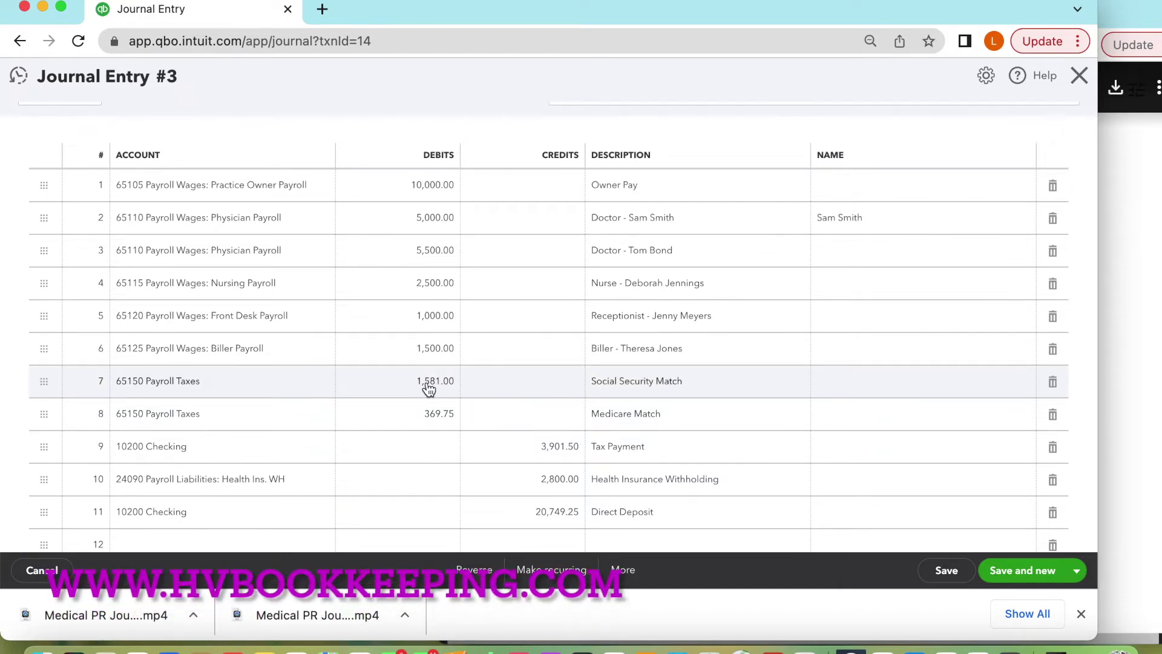
click(1139, 282)
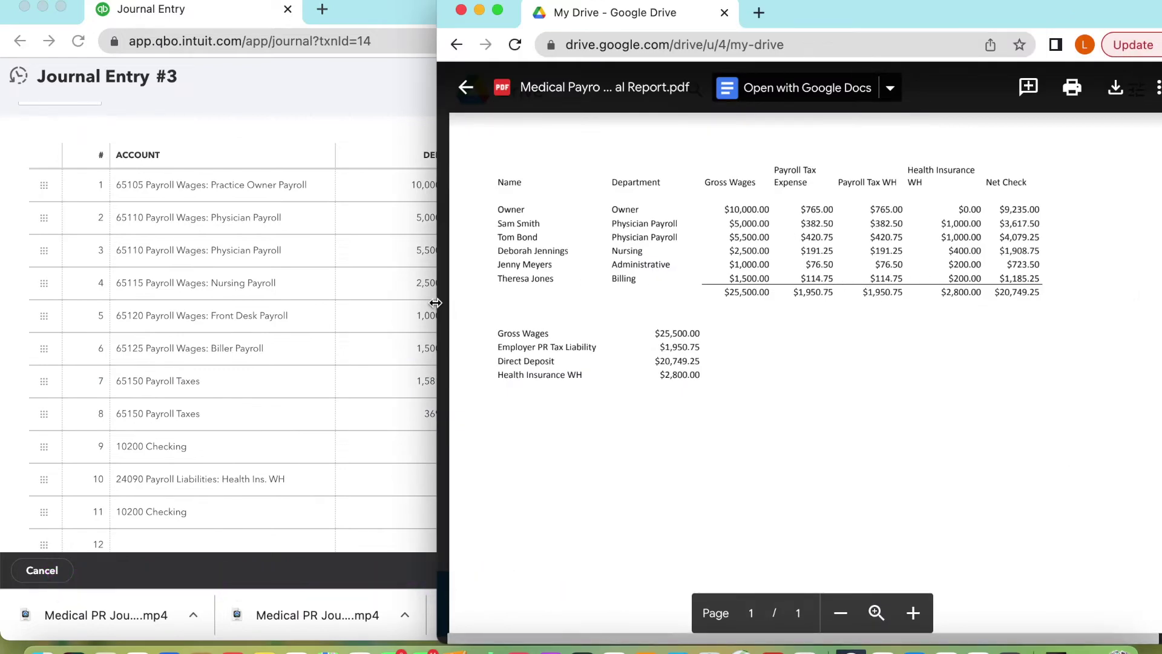
Compare the report's $1,950.75 employer tax and $25,500.00 gross wages against the journal entry's lines
drag(435, 302, 532, 305)
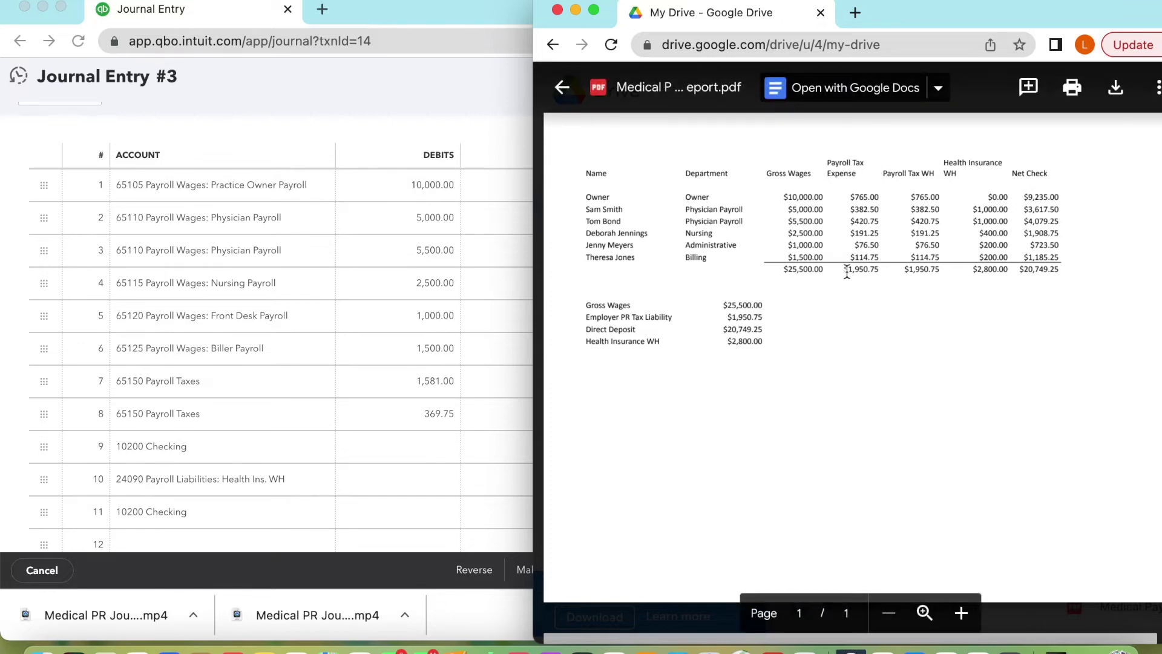
drag(846, 270, 879, 270)
click(448, 381)
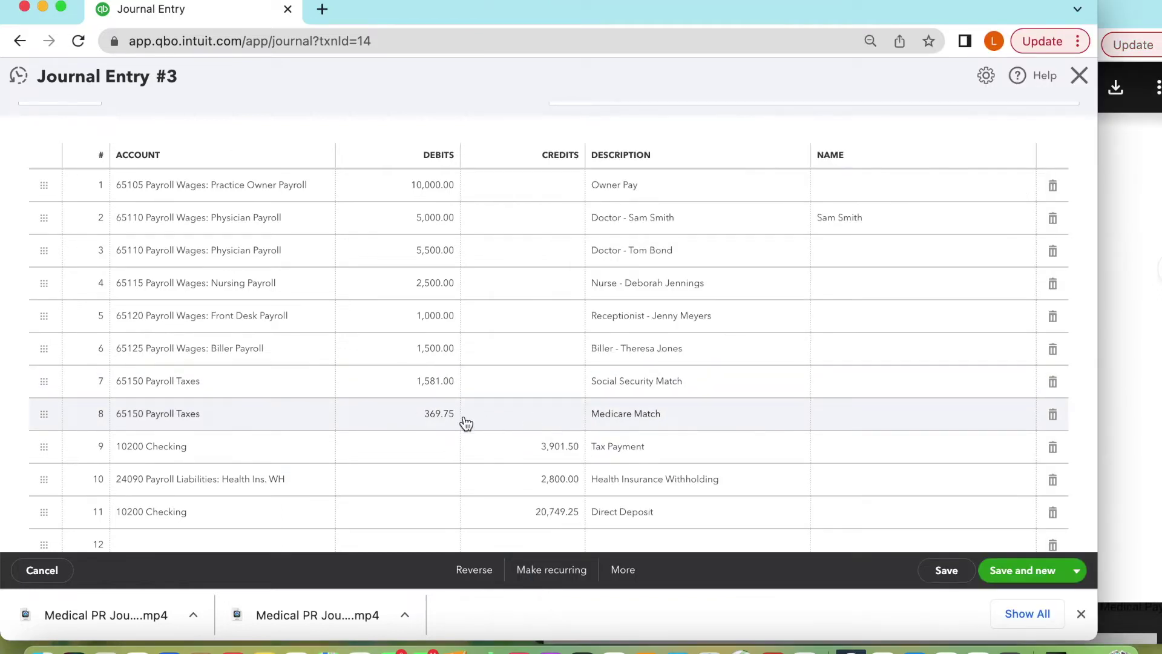
click(1129, 305)
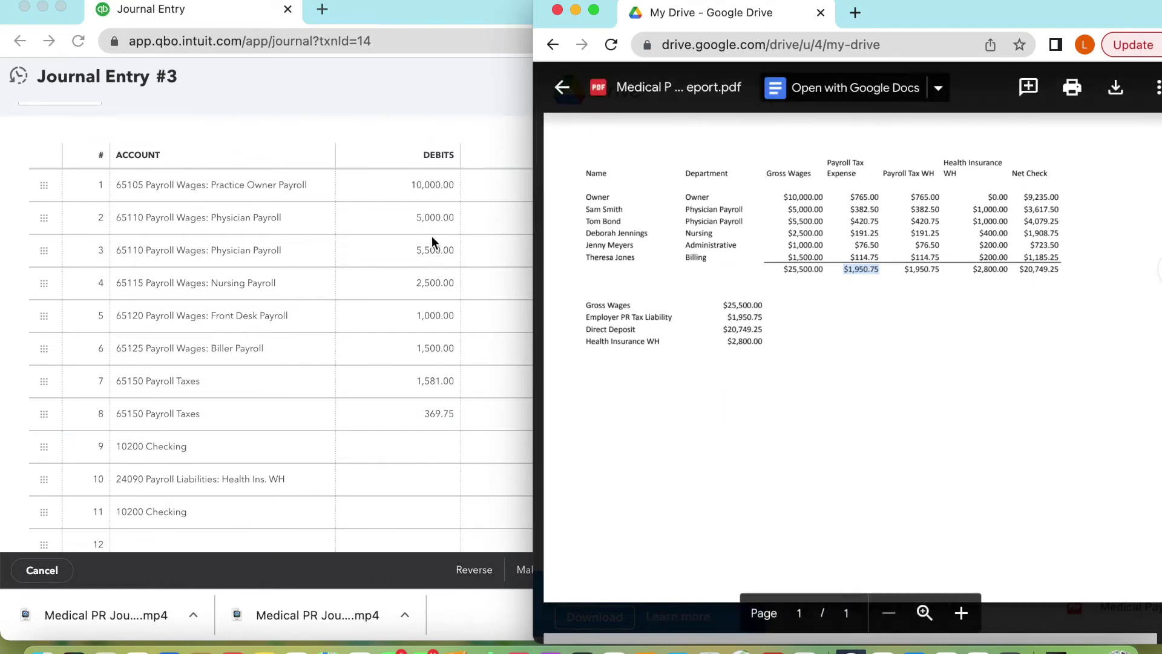
scroll(451, 434, down, 3)
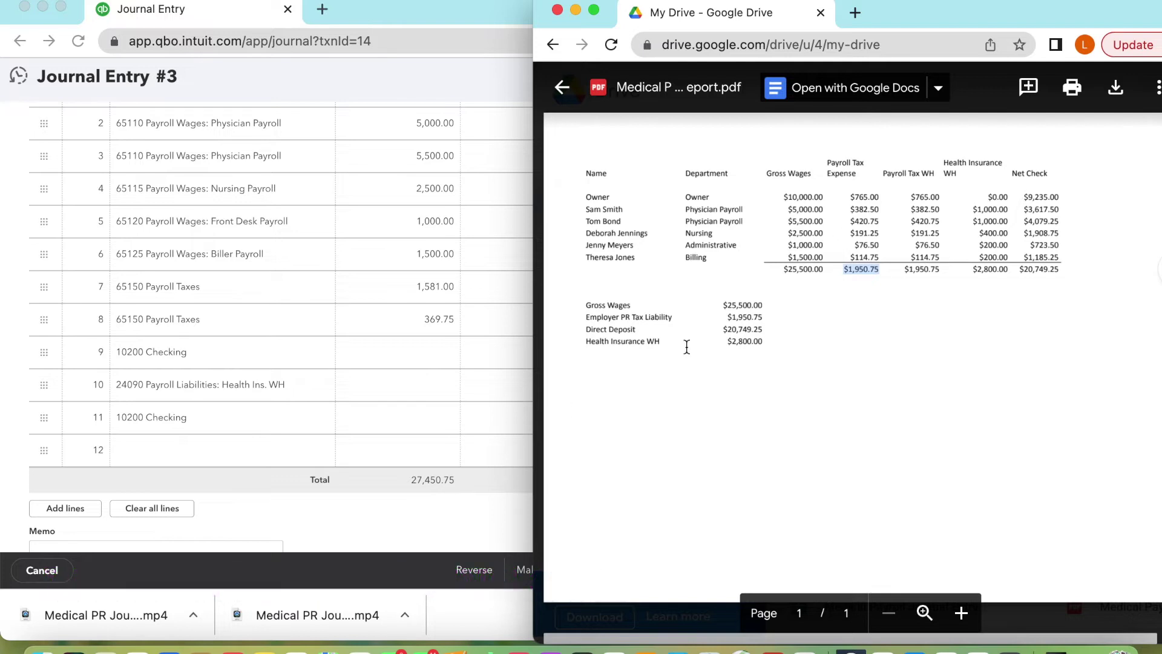
drag(723, 304, 775, 316)
click(726, 316)
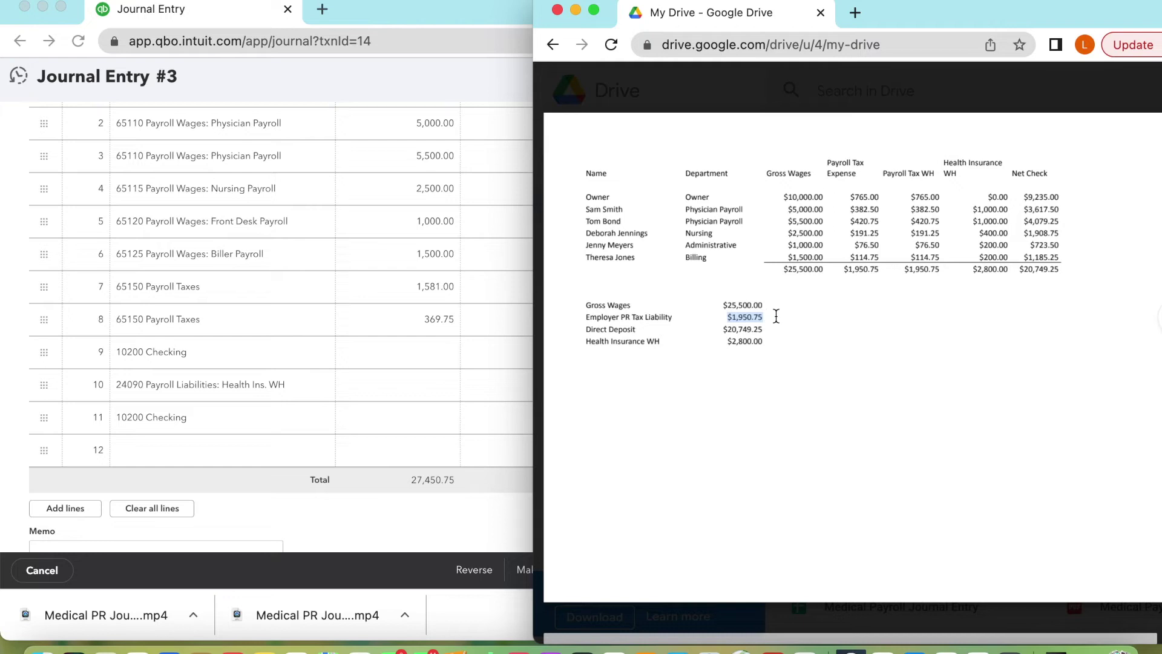
Keep 24090 Payroll Liabilities:Health Ins. WH on line 10 and save and close Journal Entry 3
click(473, 510)
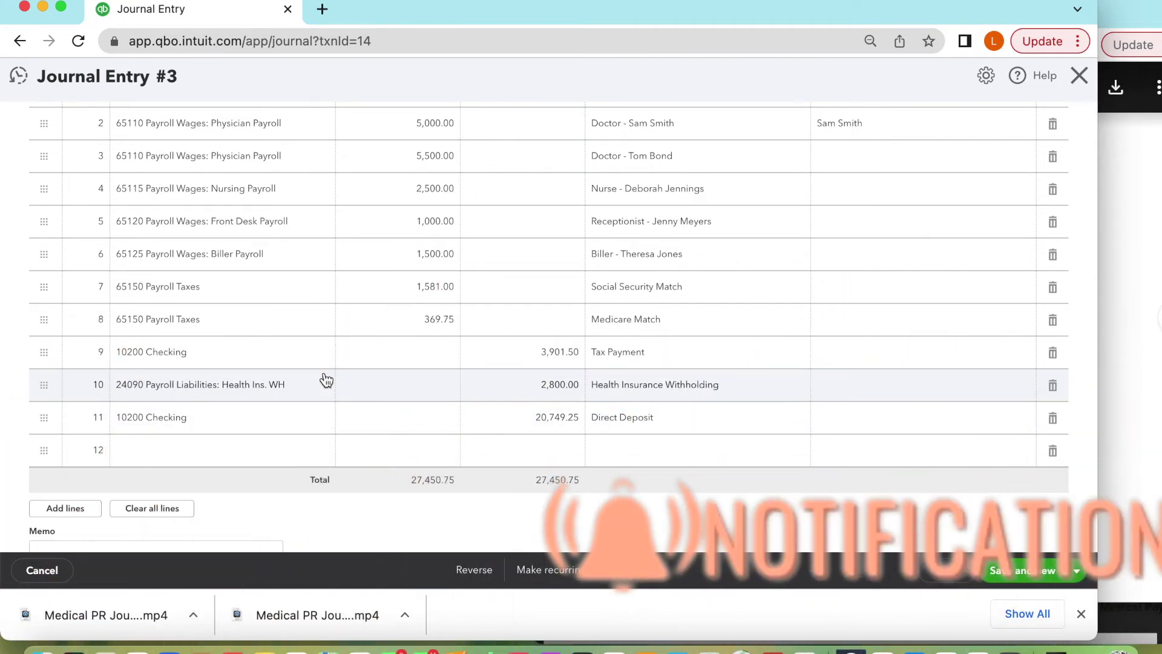
click(320, 386)
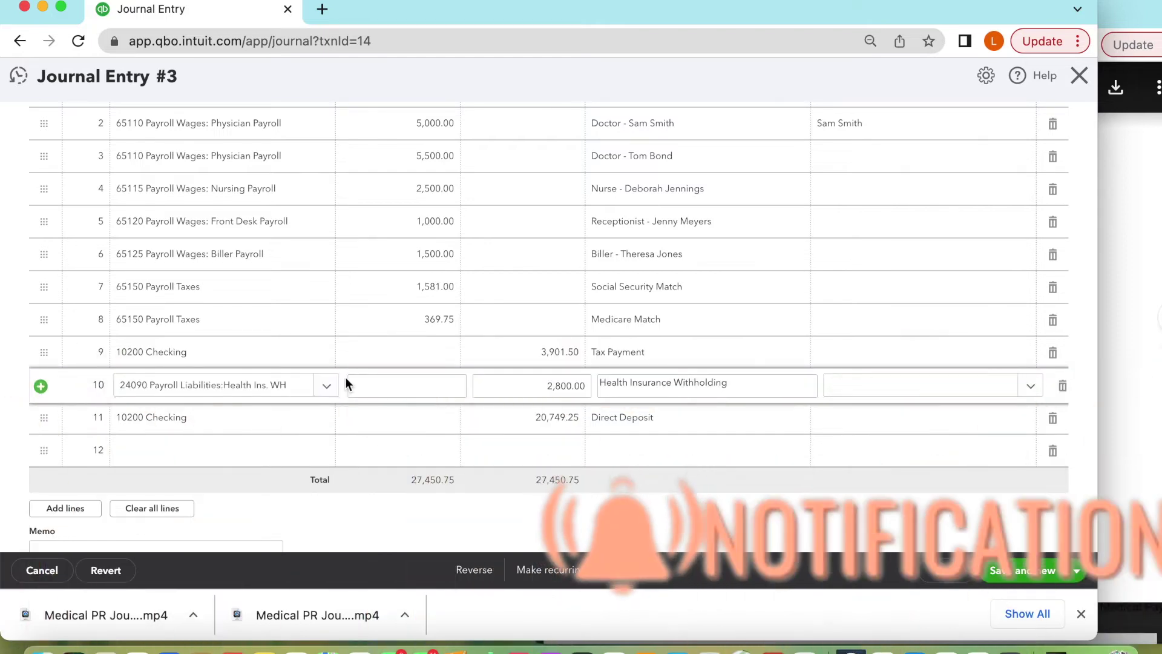
click(326, 388)
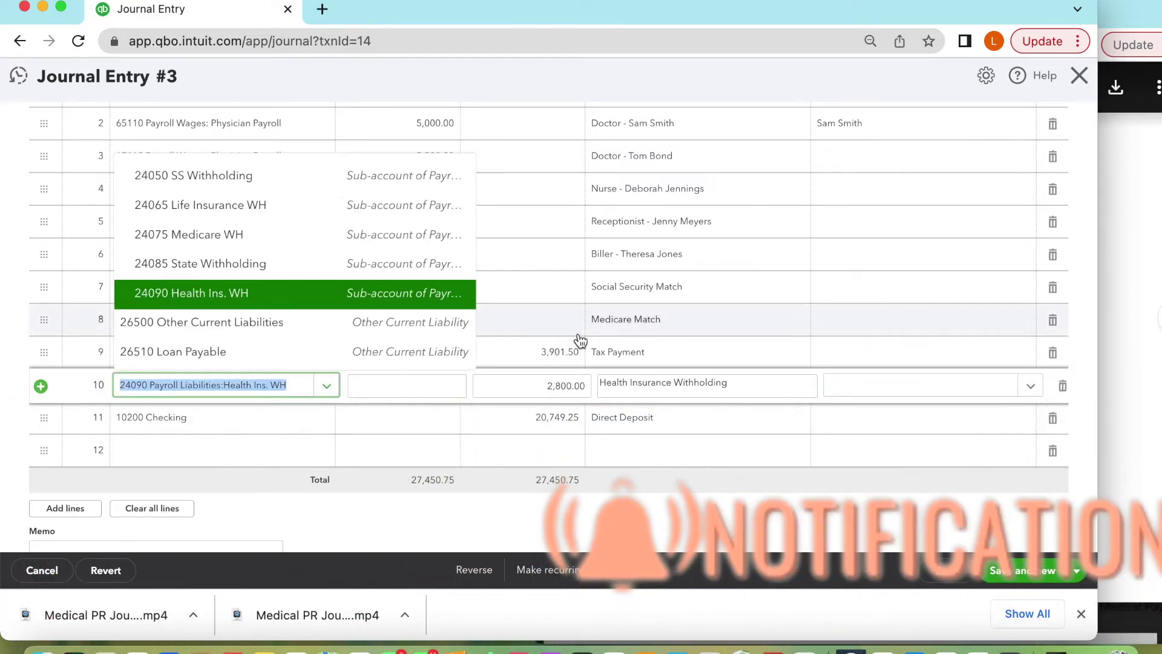
click(704, 348)
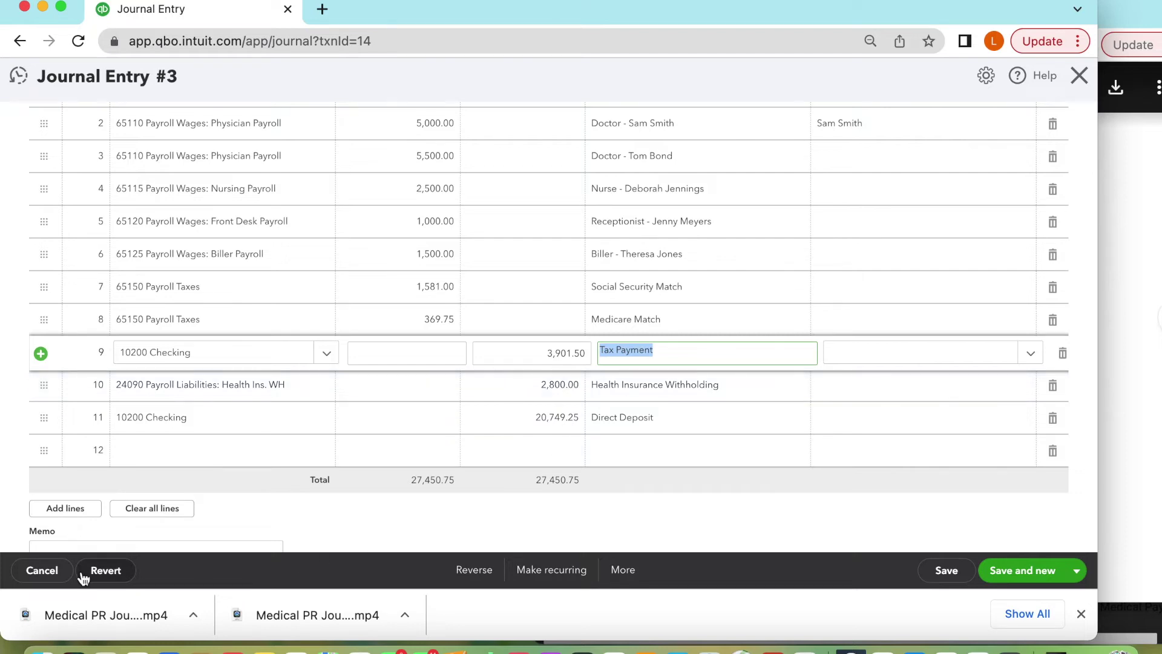
click(1076, 570)
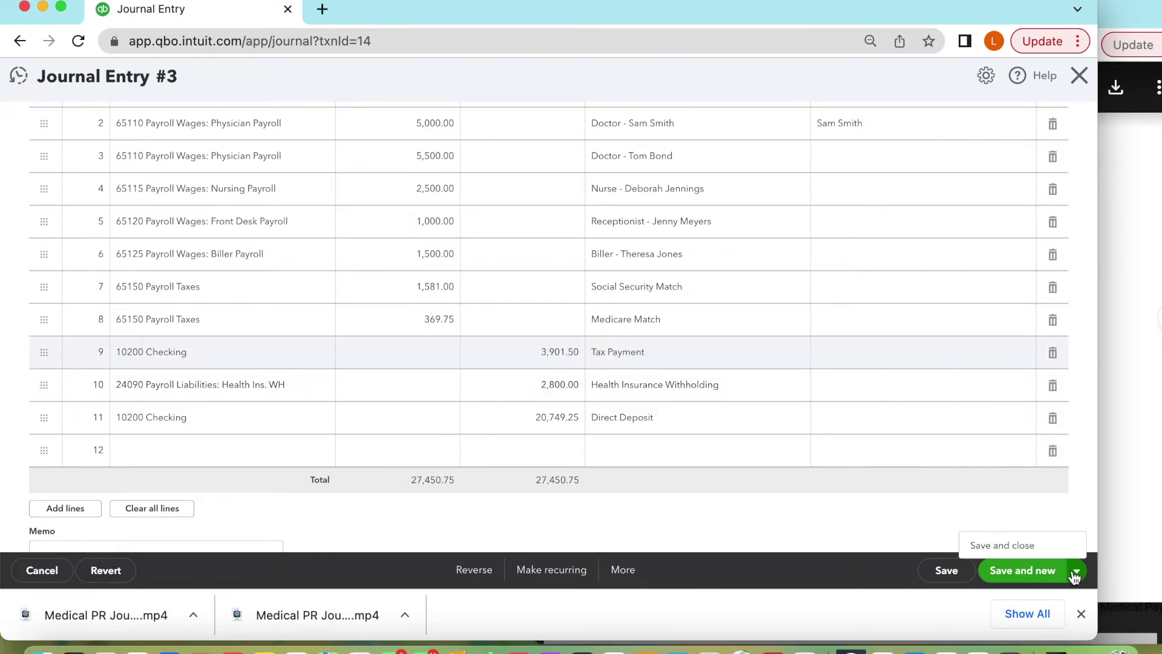
click(1012, 545)
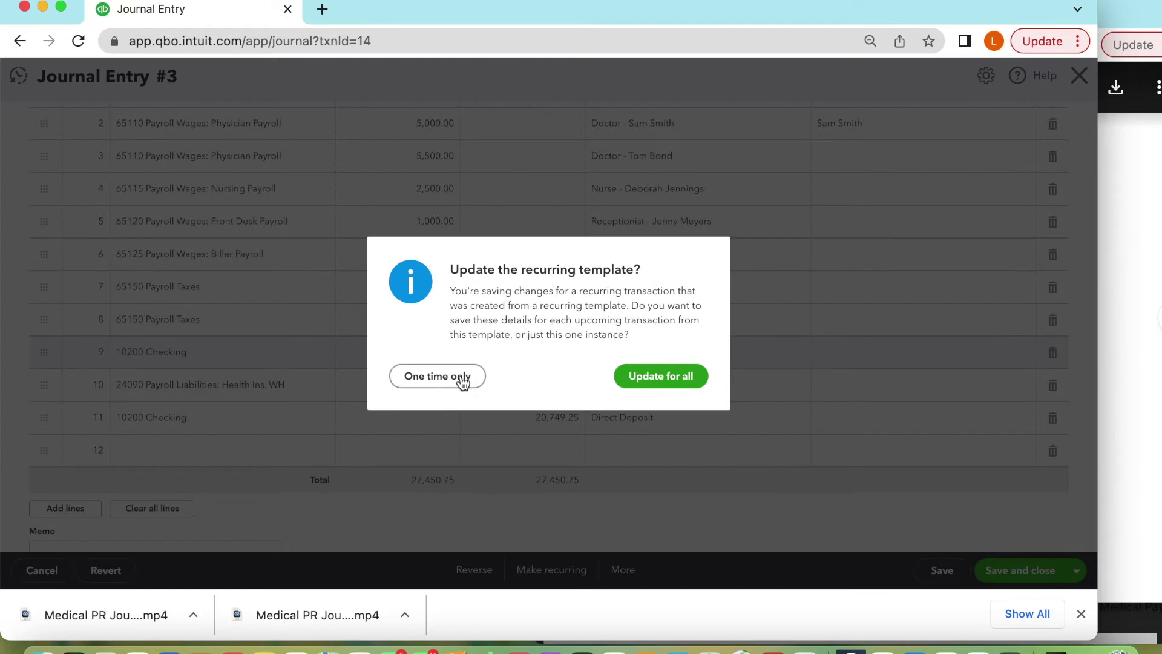
Apply the changes to this entry only, then start a new expense for payee United Healthcare Vendor
click(458, 377)
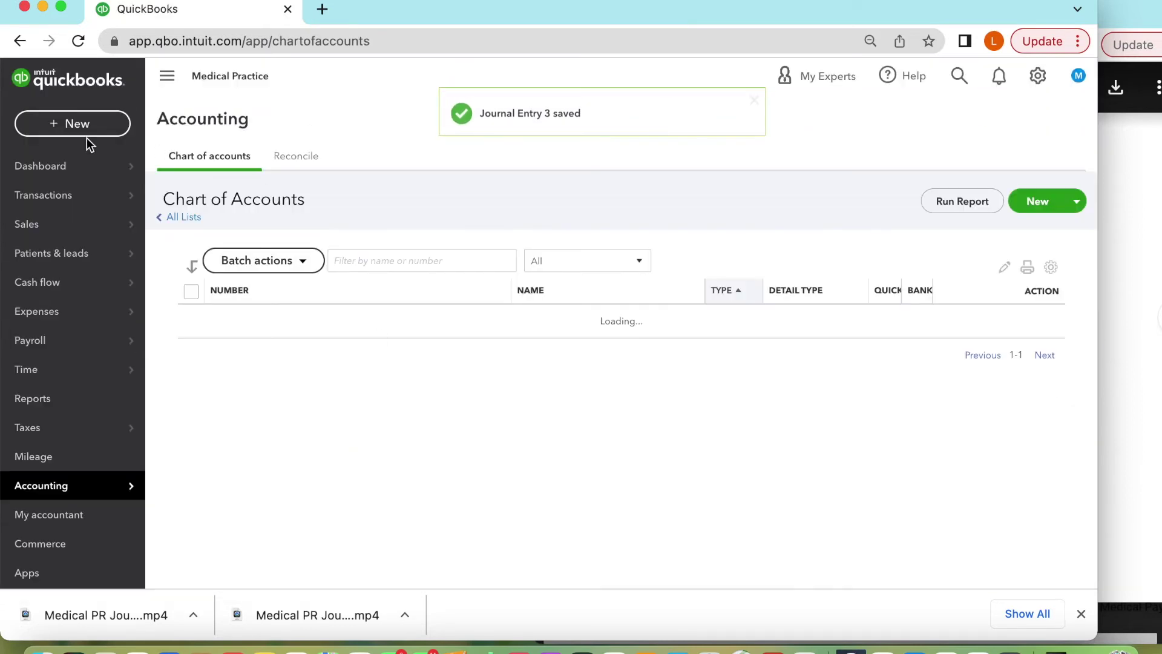
click(94, 126)
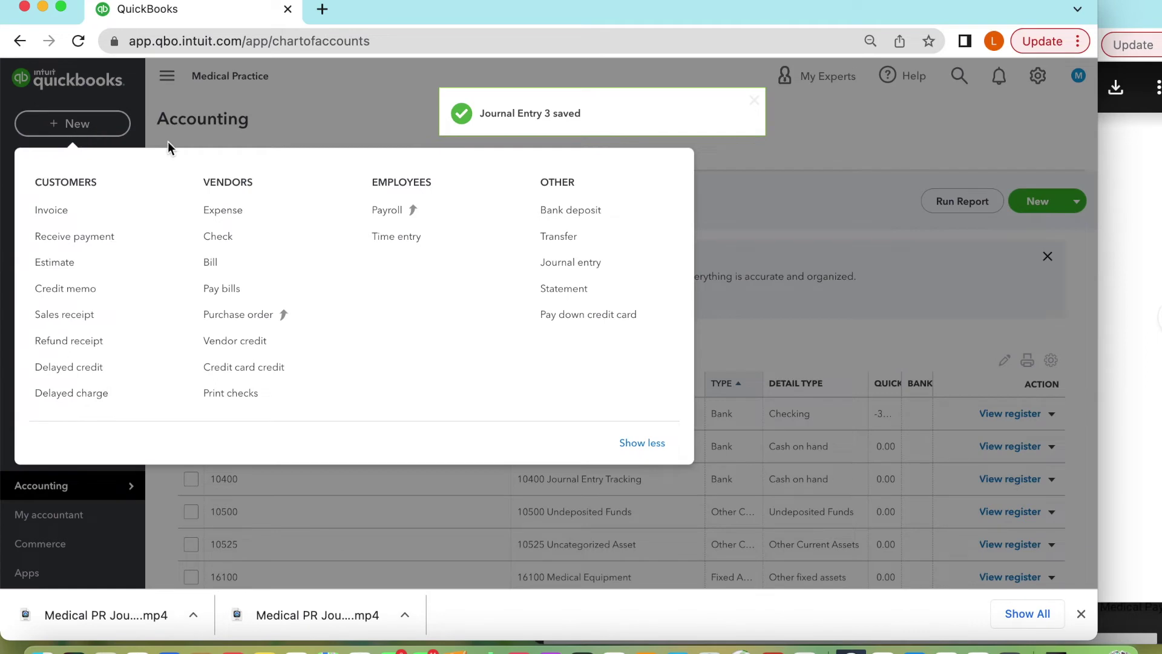
click(228, 212)
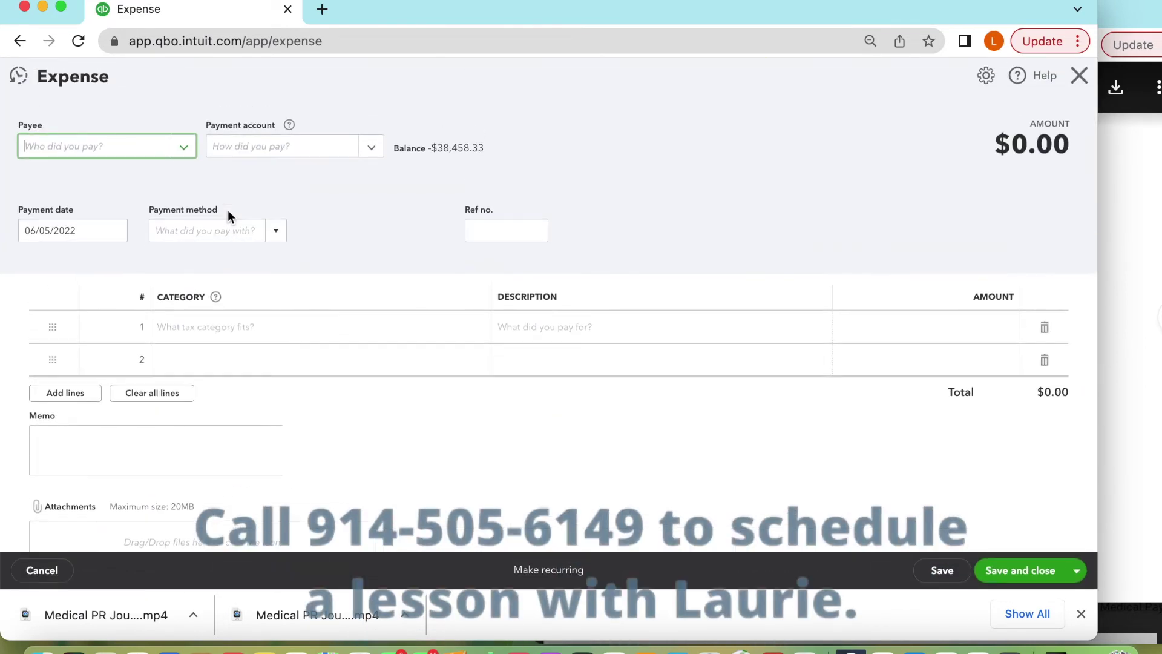
text(United)
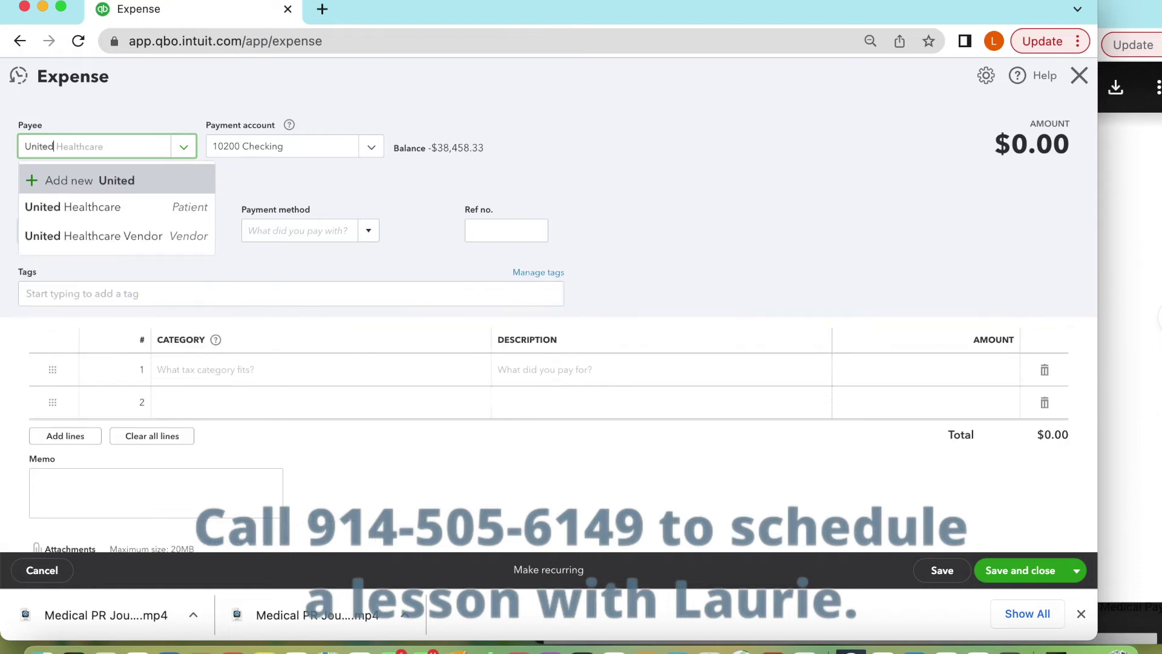
click(179, 234)
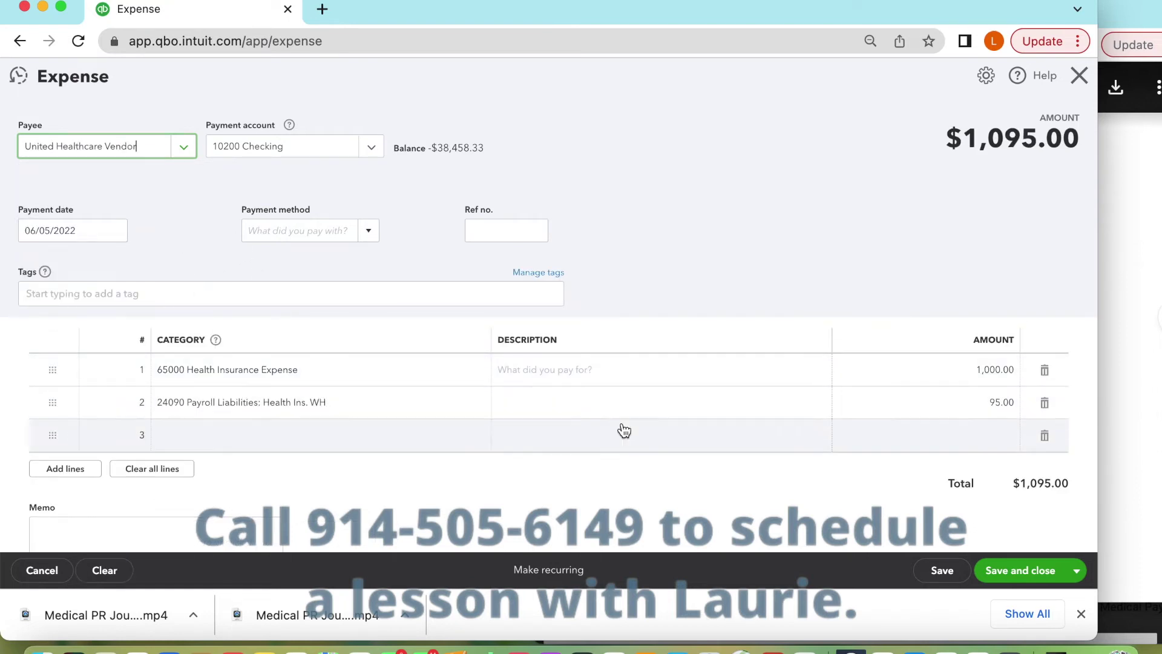
Enter 2,800 on the Health Ins. WH line and 5,000 on Health Insurance Expense, then save the $7,800 expense
click(965, 407)
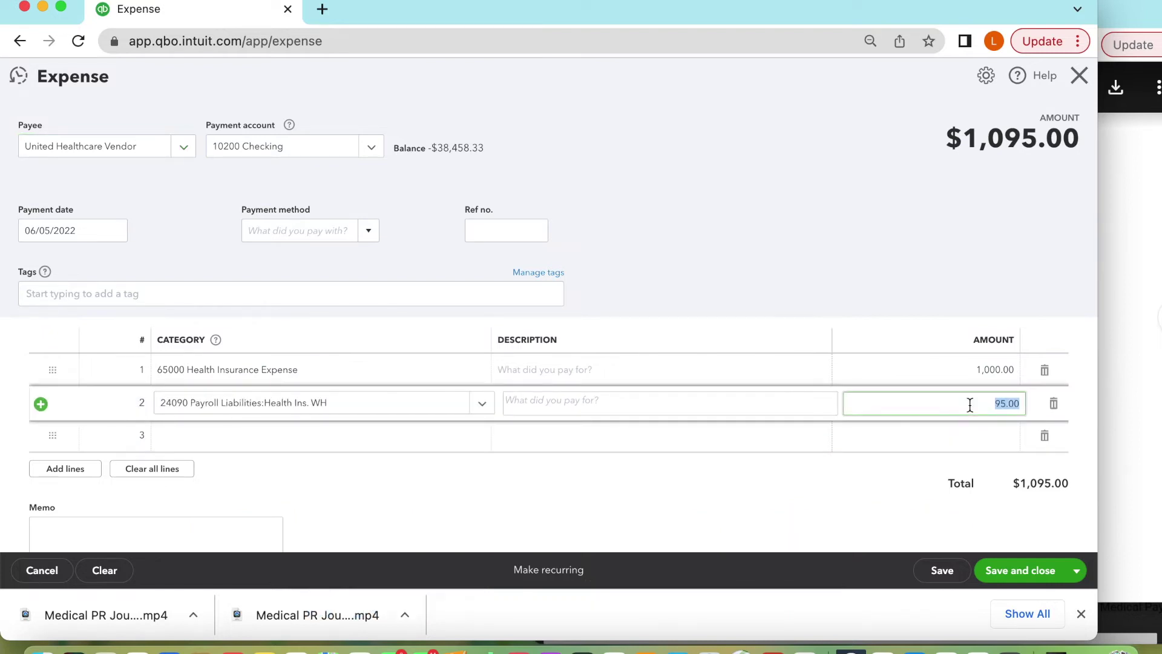
text(2,8)
text(00)
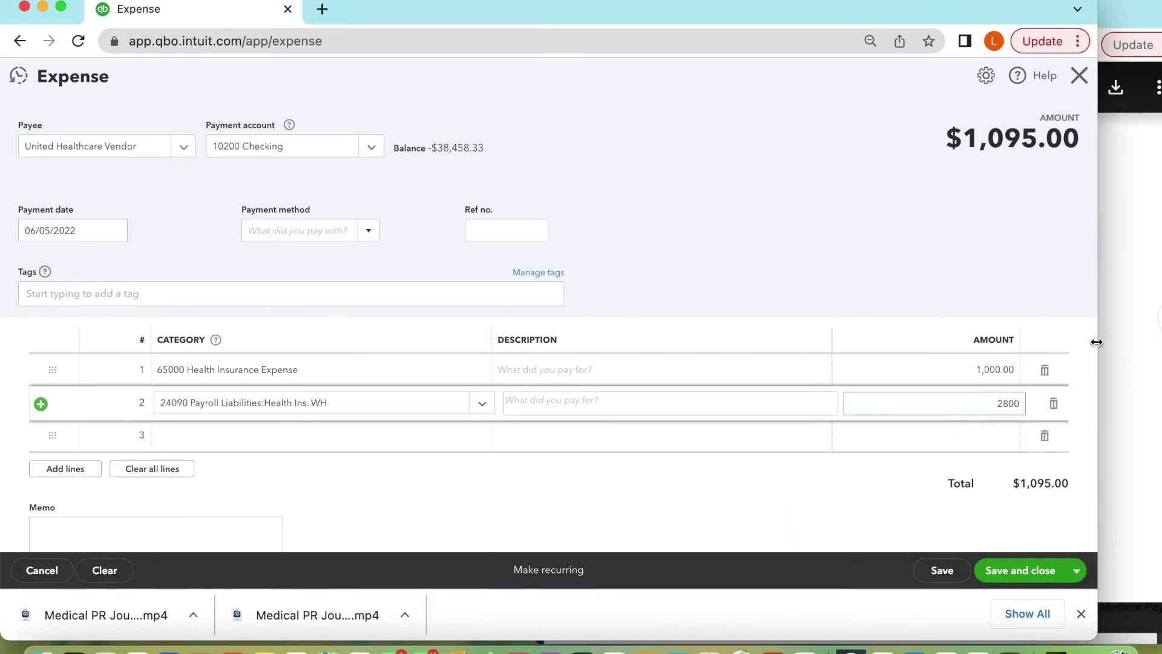
click(1000, 370)
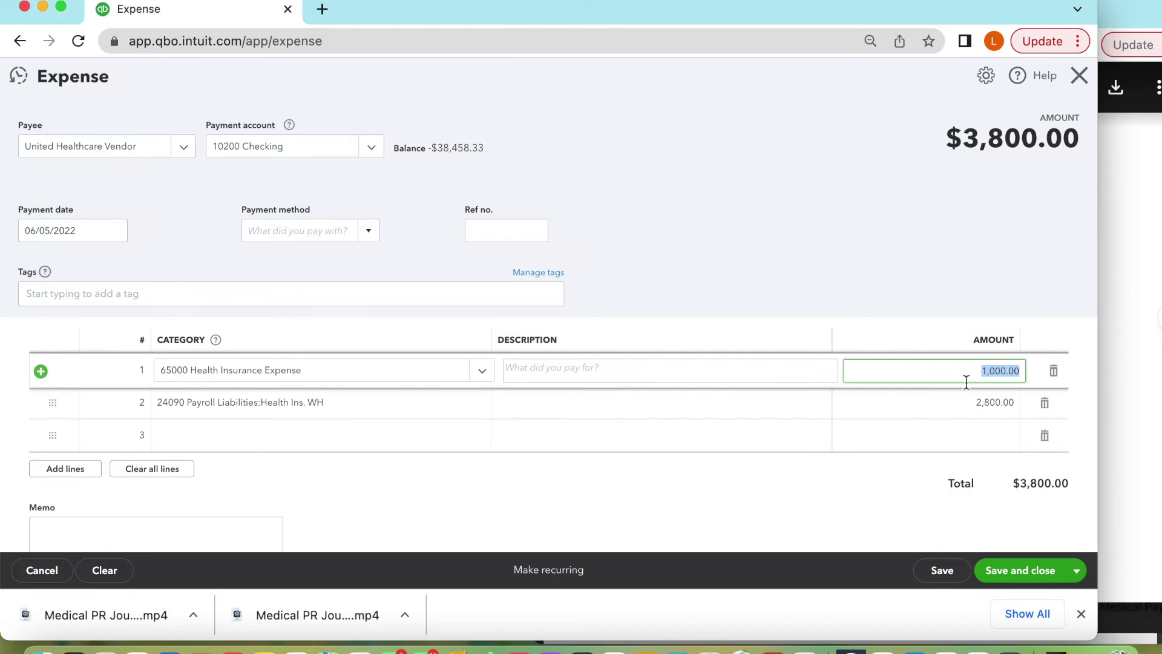
text(50)
key(Tab)
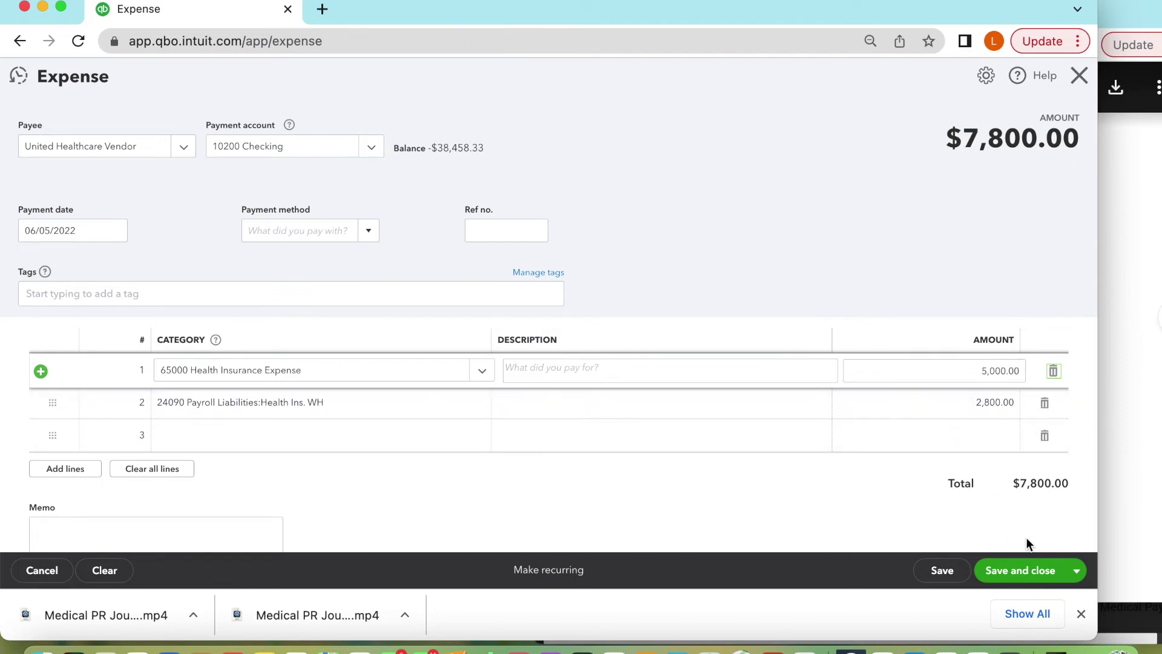
click(464, 403)
click(483, 404)
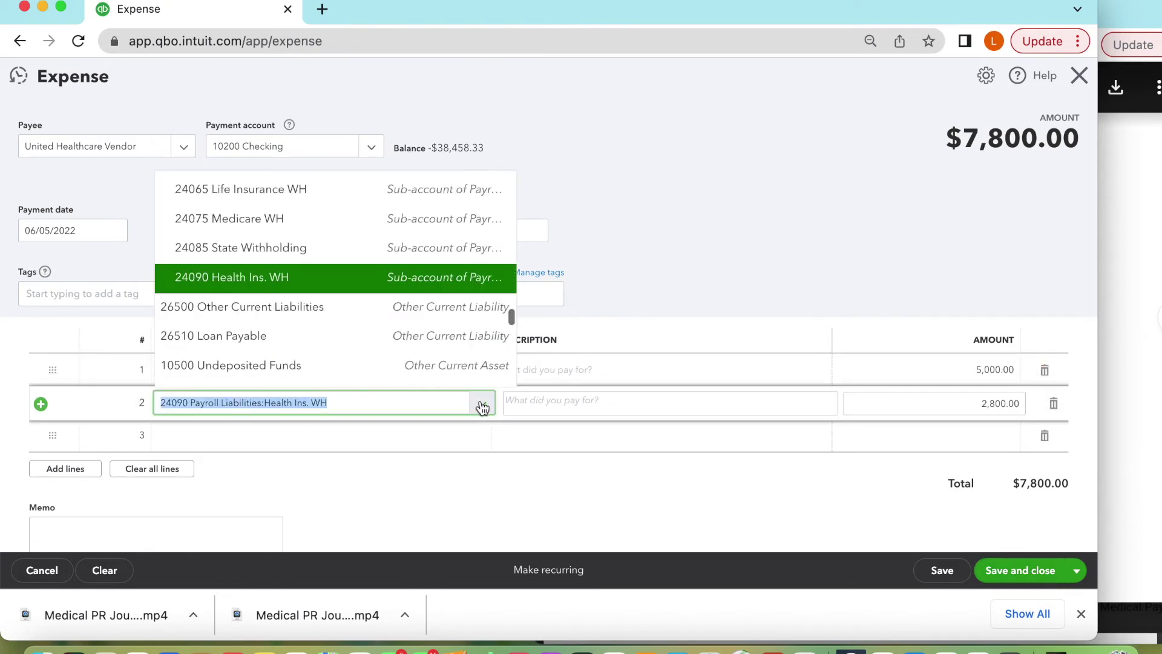
click(947, 557)
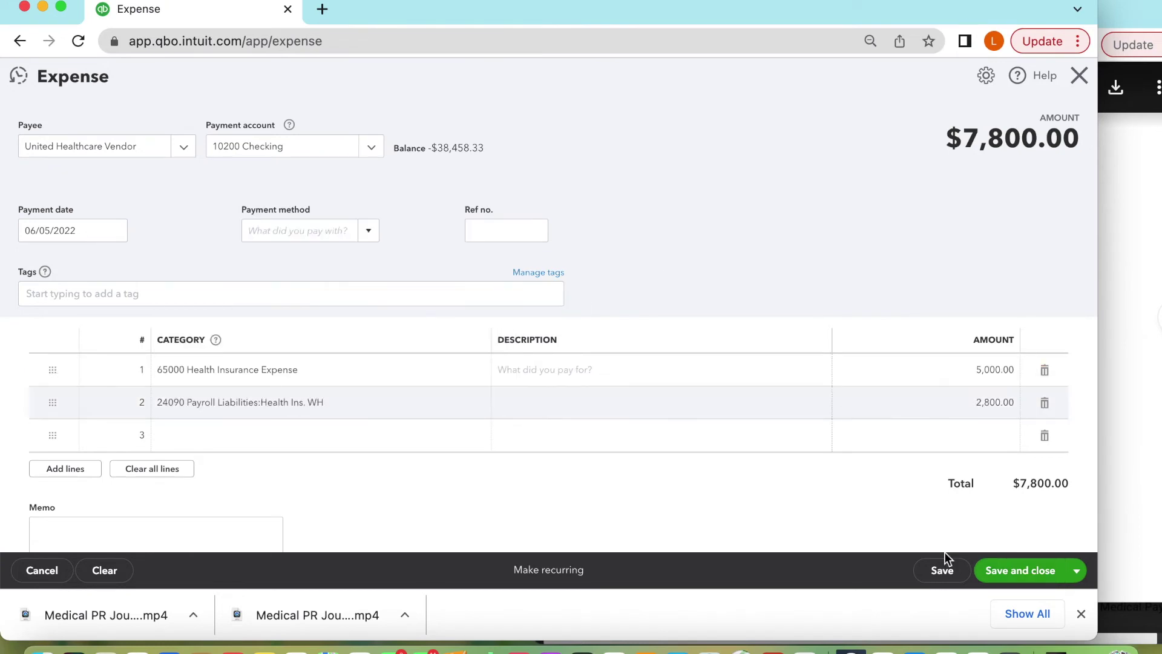
click(1022, 575)
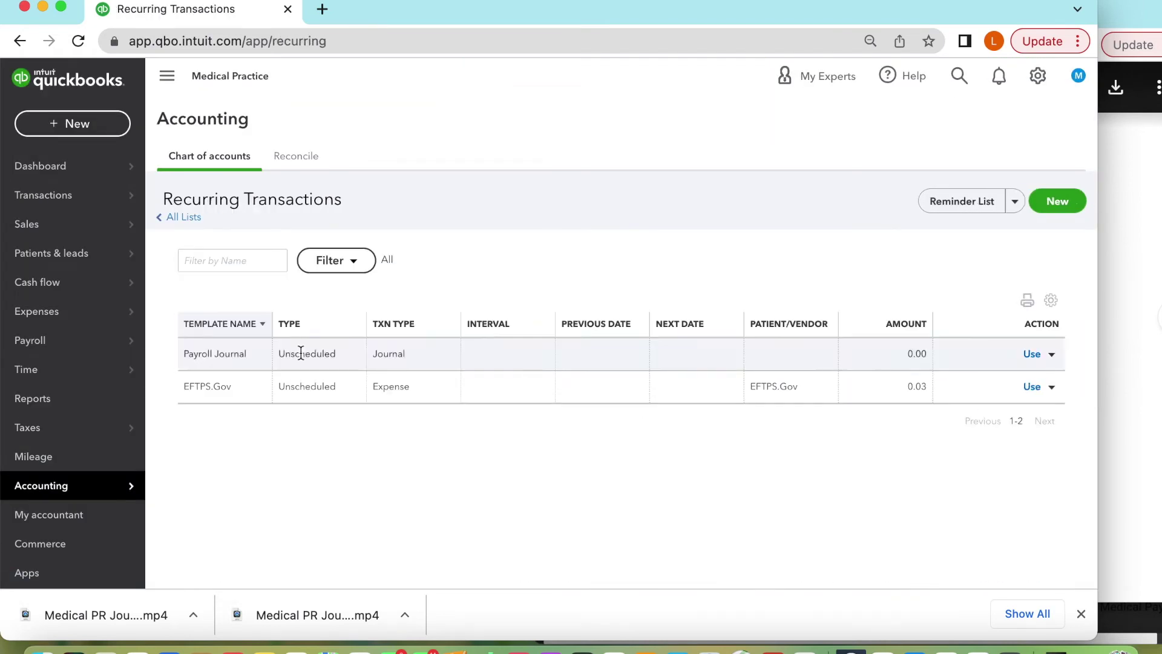
Start Journal Entry #4 from the Payroll Journal template, review its 0.01 lines, then discard it
click(1031, 354)
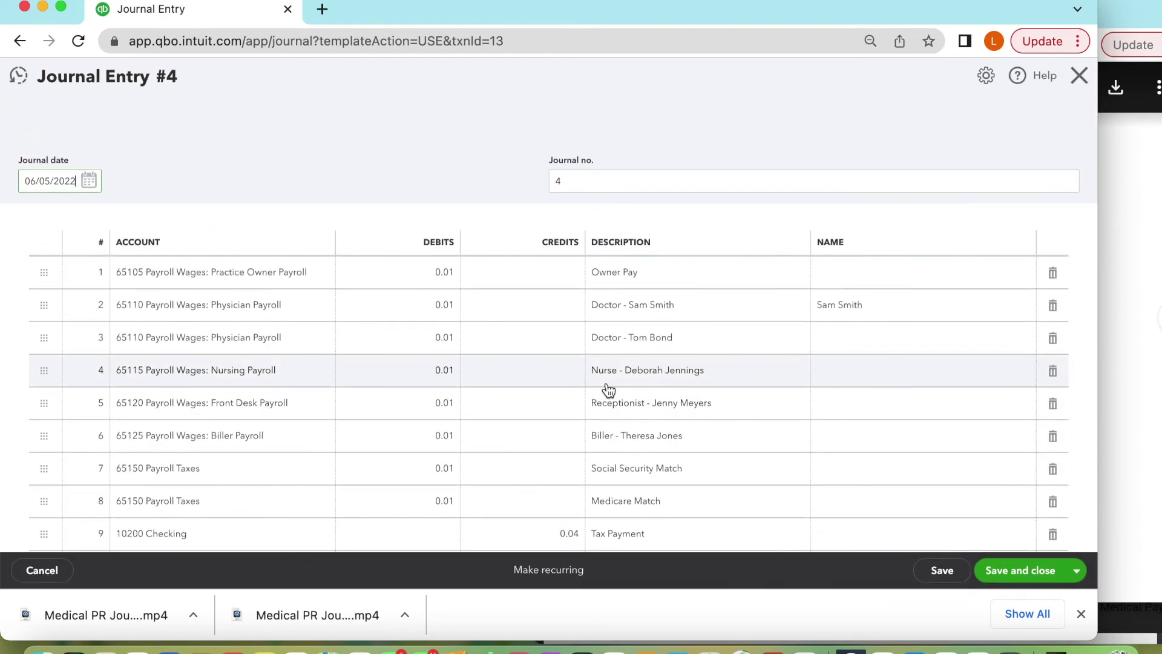
scroll(607, 390, down, 3)
scroll(605, 389, up, 2)
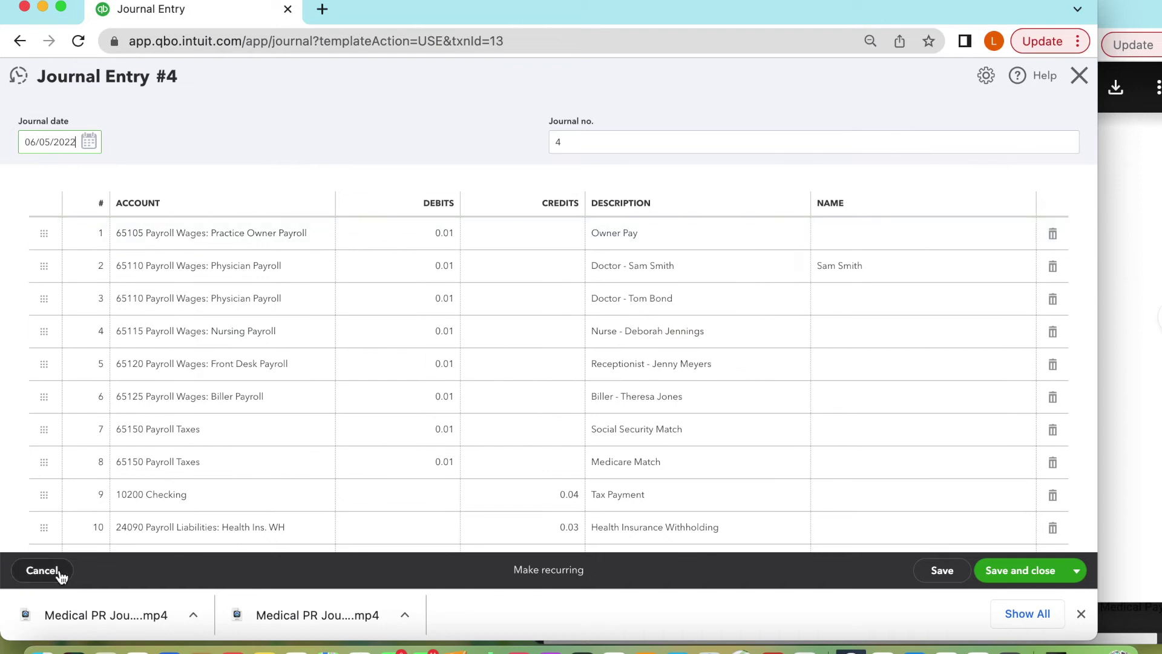
scroll(441, 397, down, 3)
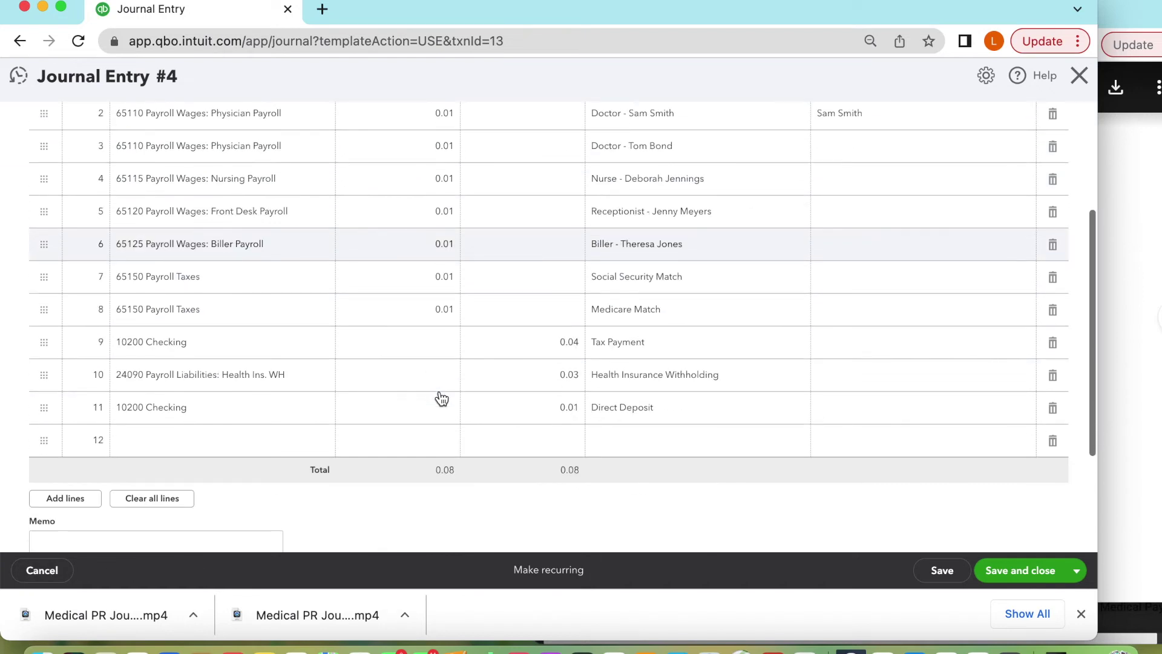
scroll(441, 397, up, 1)
scroll(441, 398, up, 1)
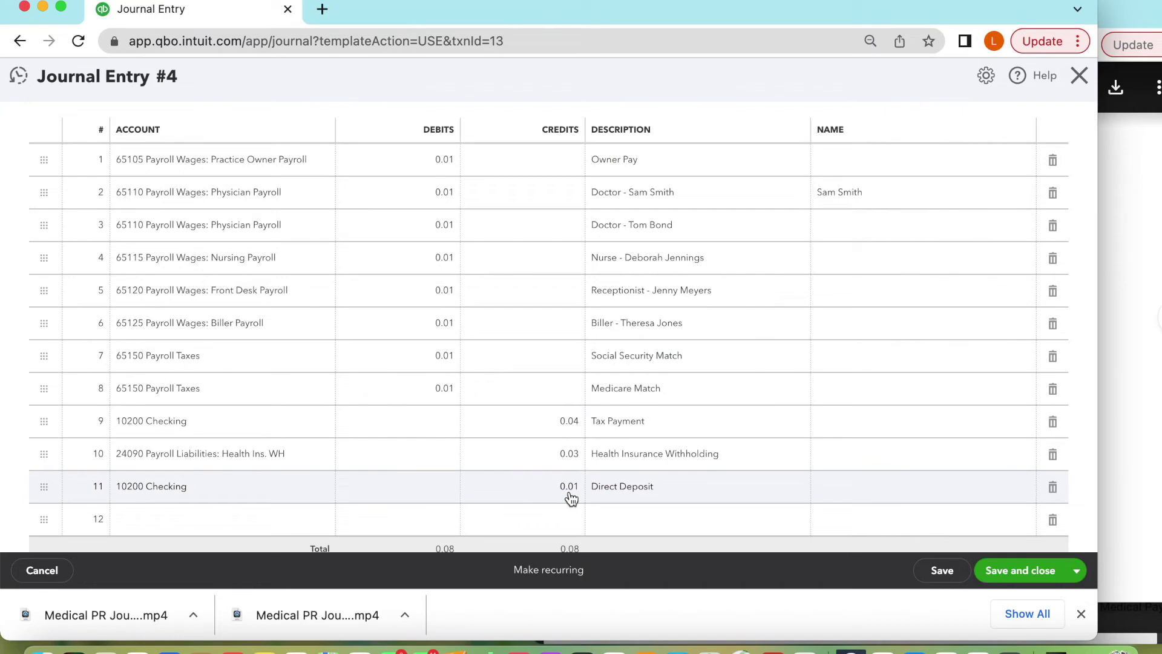
scroll(570, 498, down, 3)
scroll(571, 498, up, 6)
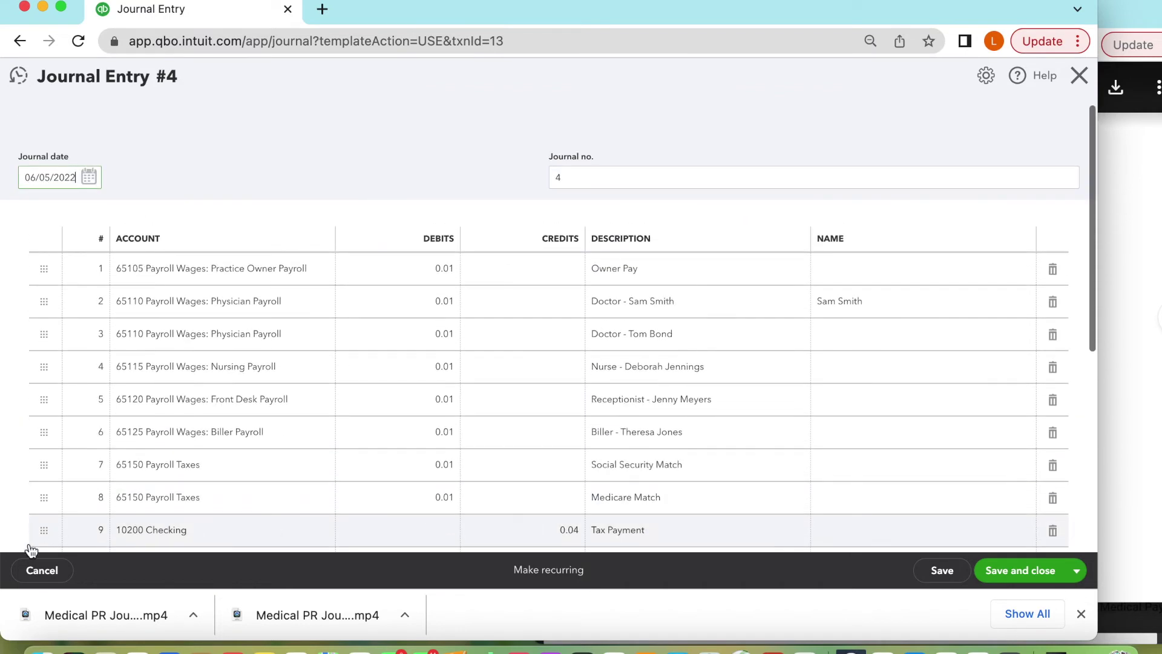
click(43, 570)
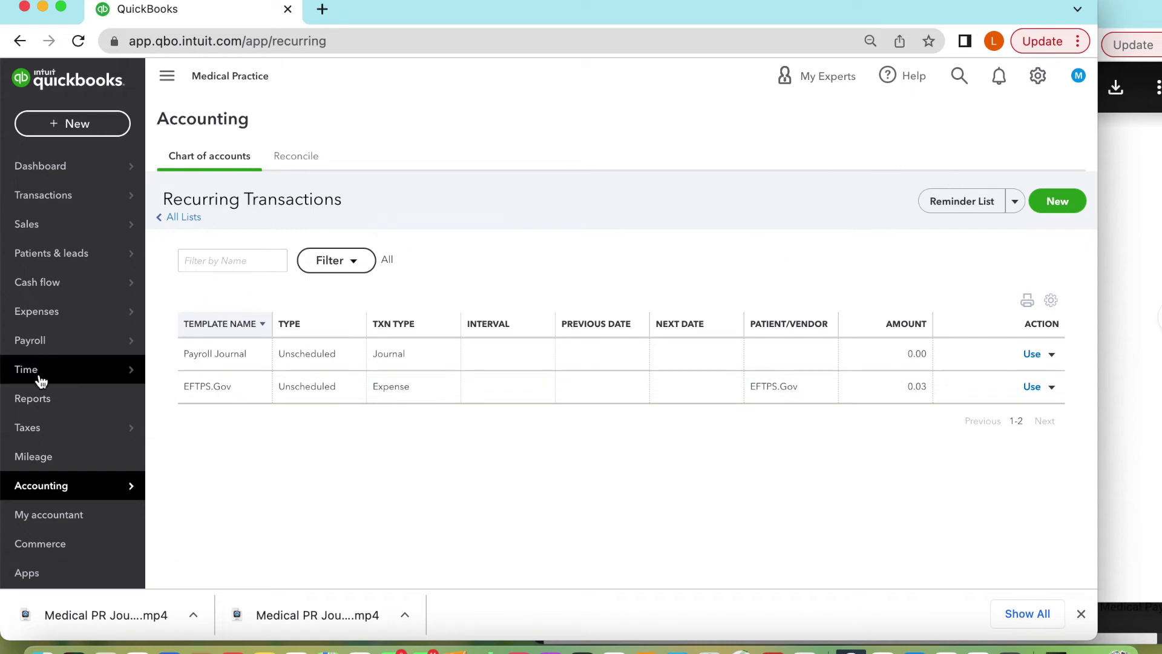
Drill from the Profit and Loss's 20,000.00 Practice Owner Payroll into the 10,000.00 Journal Entry #2
click(35, 398)
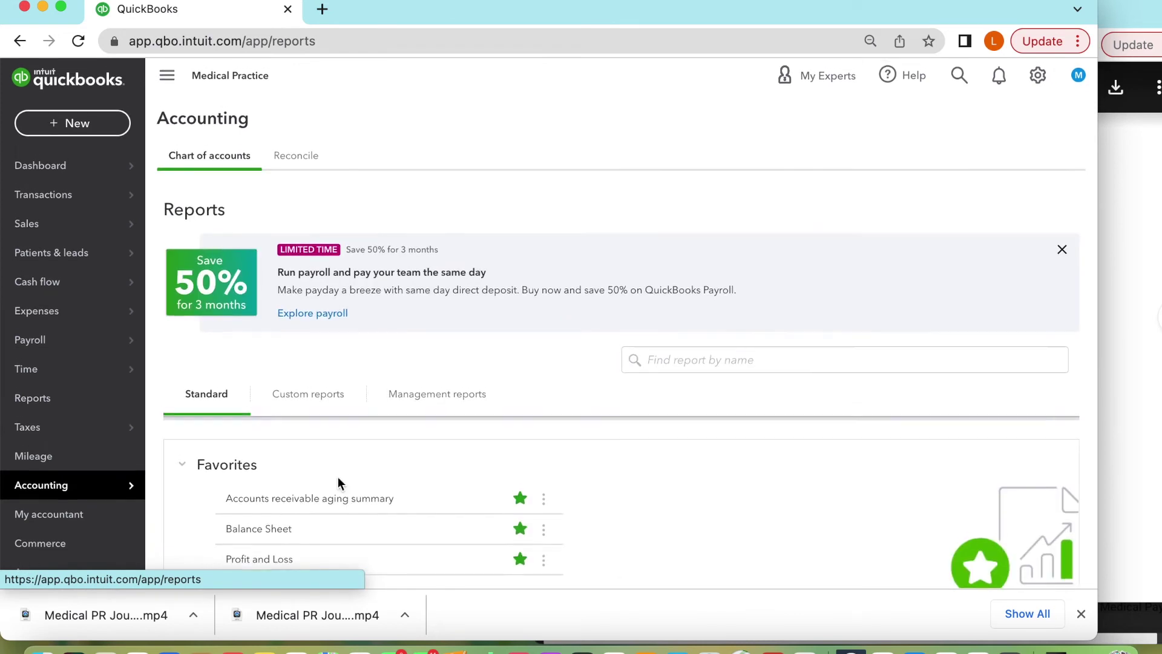
click(258, 558)
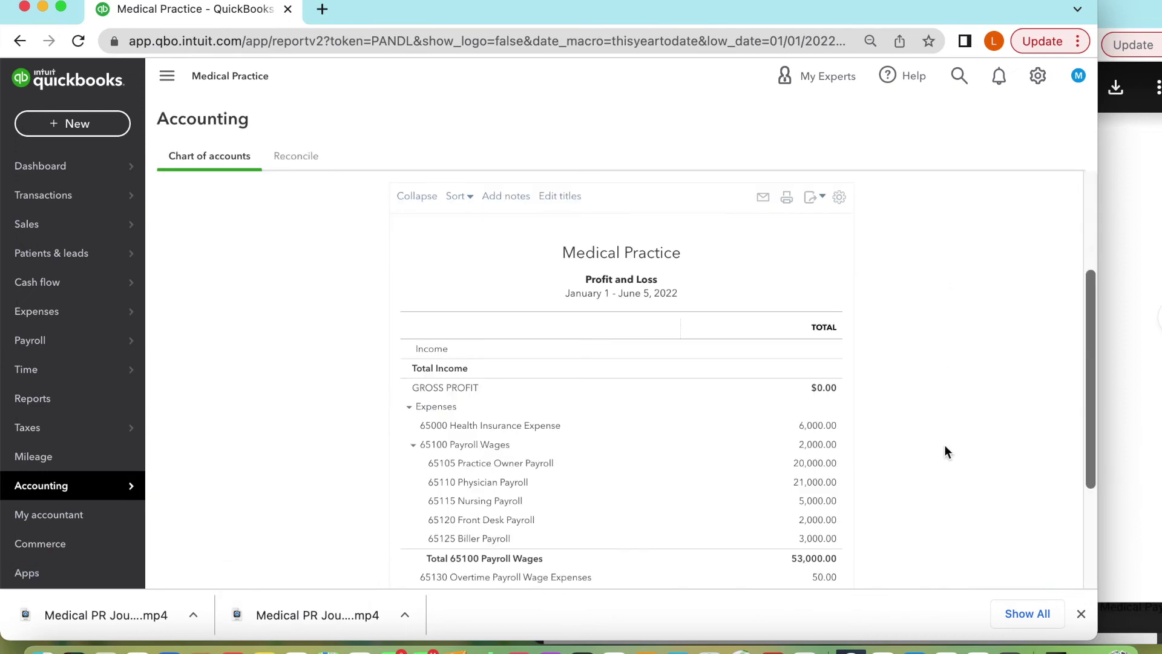
click(824, 463)
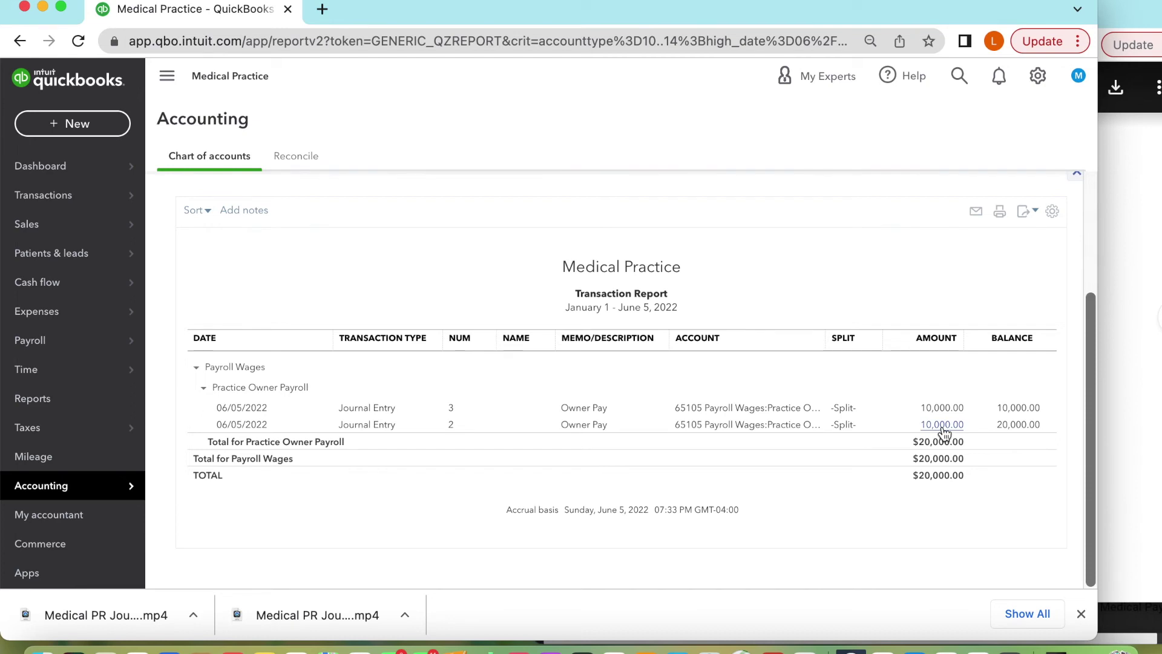
click(942, 424)
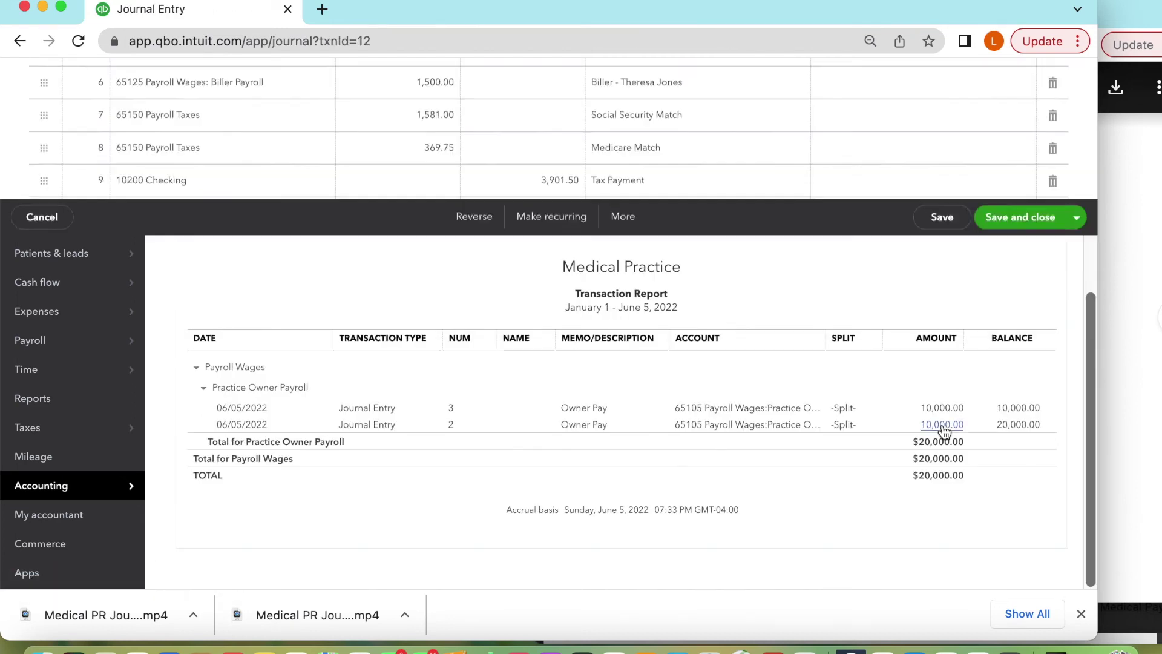
scroll(794, 443, down, 2)
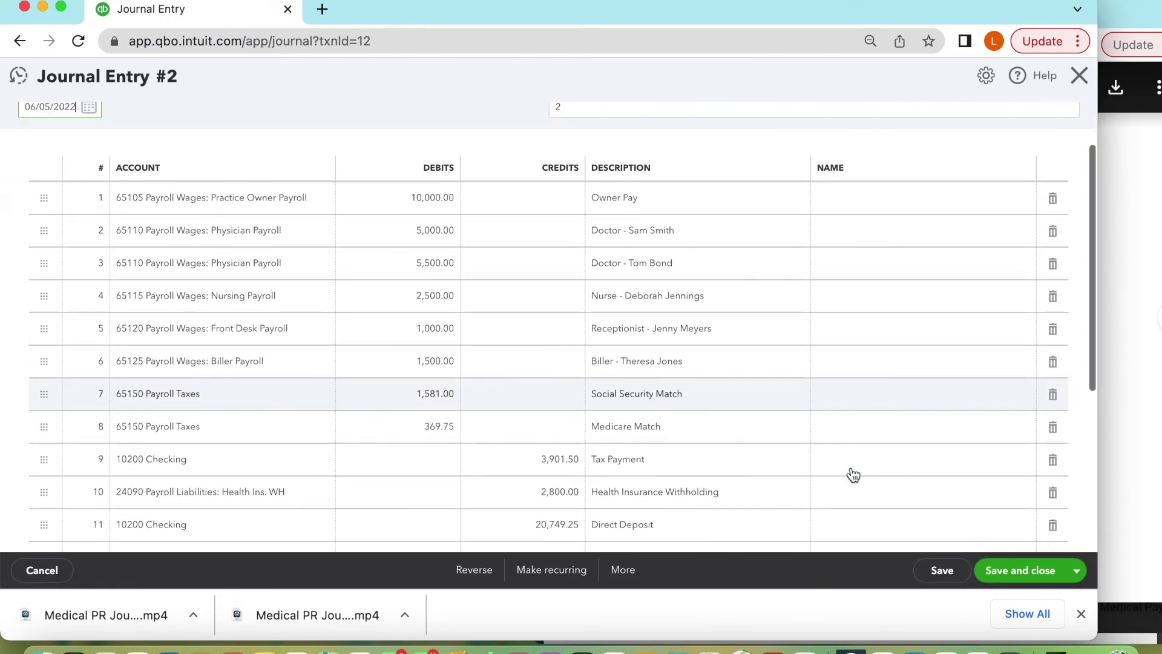
scroll(852, 473, up, 1)
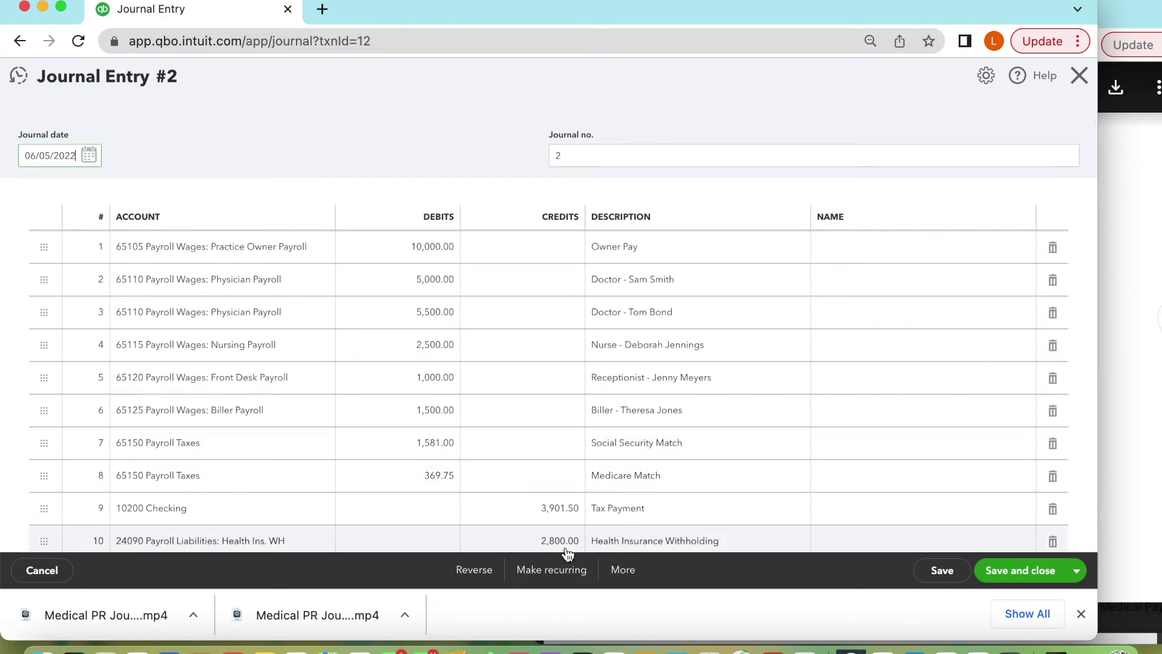
Make Journal Entry #2 a recurring template named 'PR Journal Best' with type Unscheduled
click(562, 572)
click(109, 161)
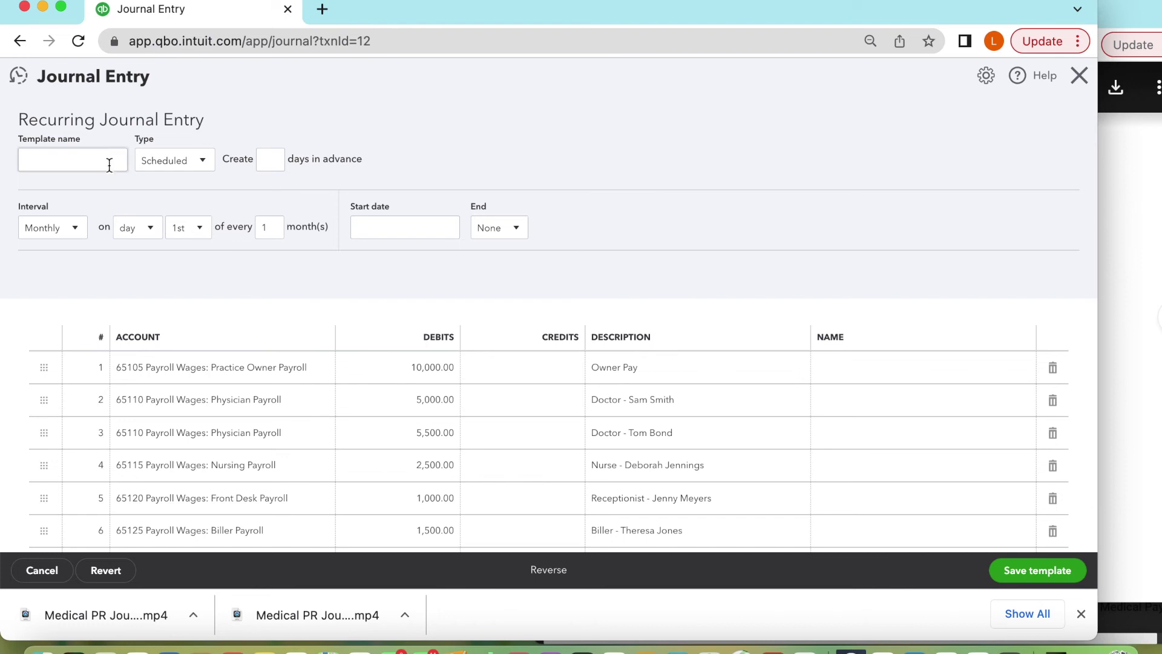
text(PR Journal Best)
click(200, 159)
click(181, 228)
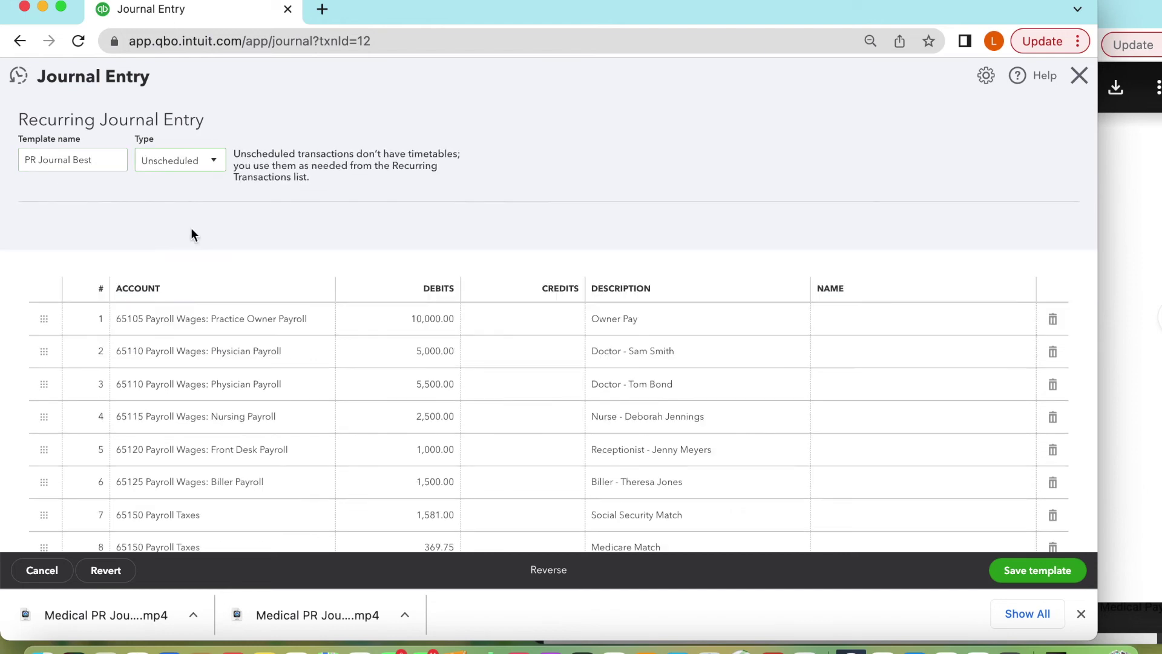
Set the Owner Pay, physician, Nursing and Front Desk Payroll debits to 0.01 placeholders
click(419, 317)
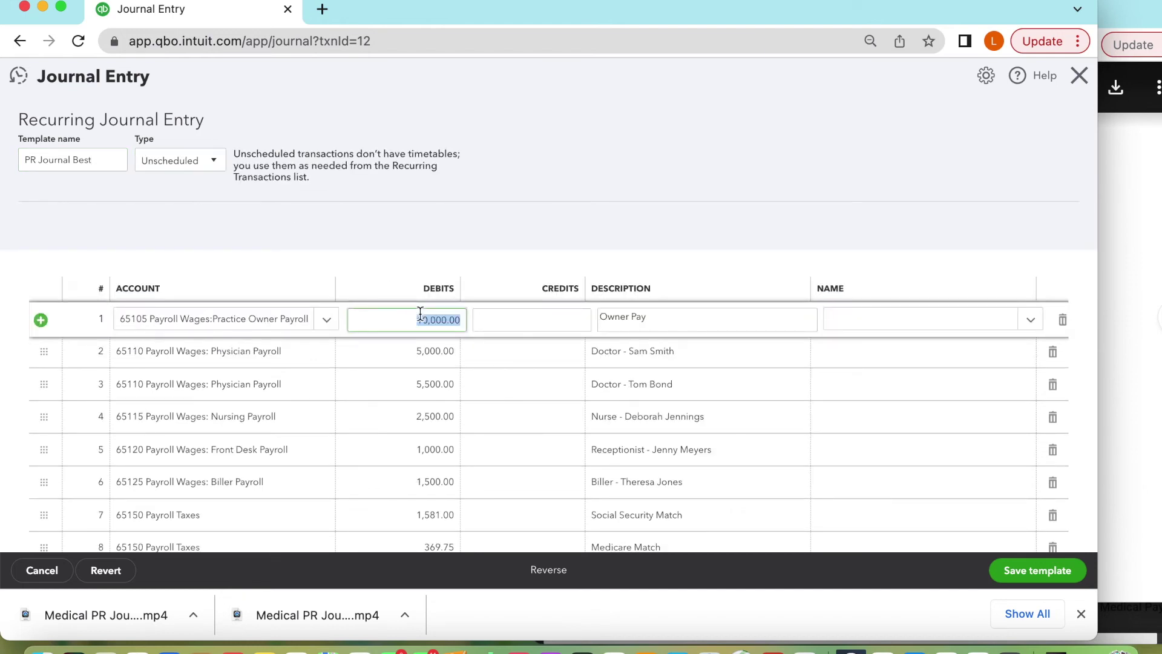
text(0.01)
click(446, 355)
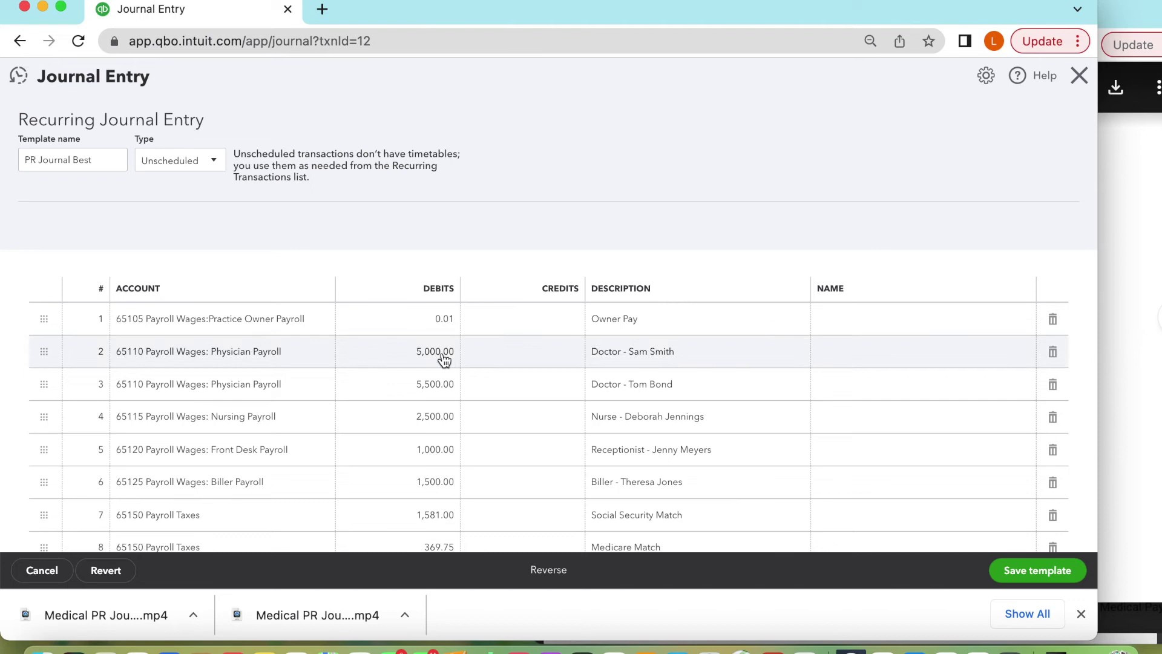
text(0.01)
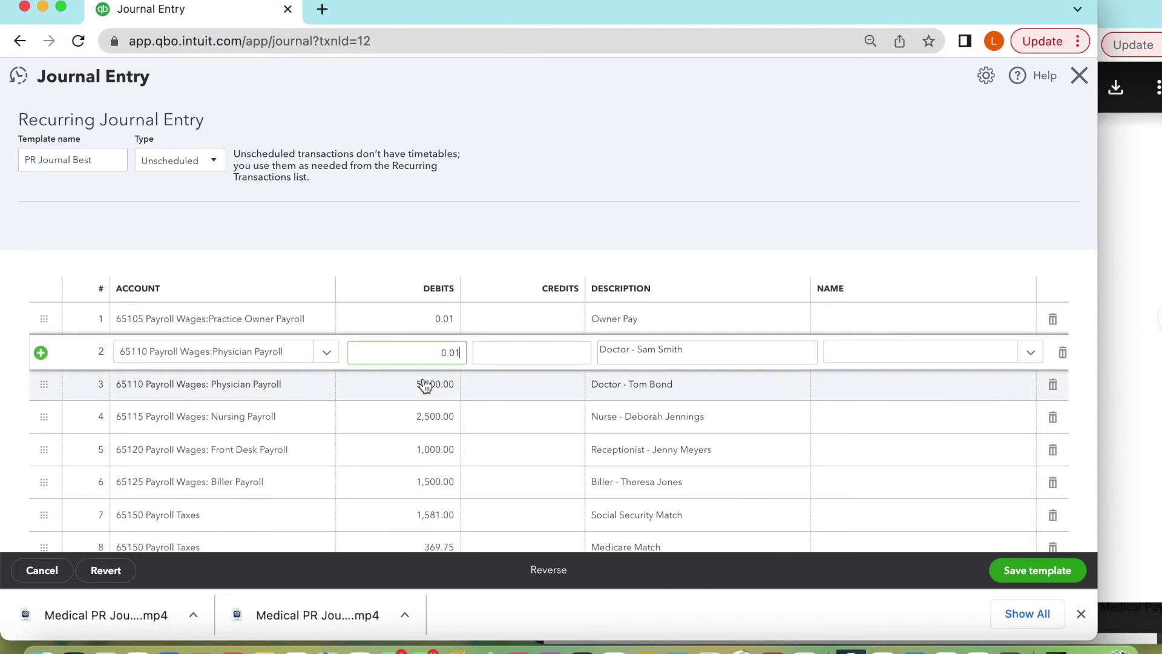
click(427, 385)
text(0.01)
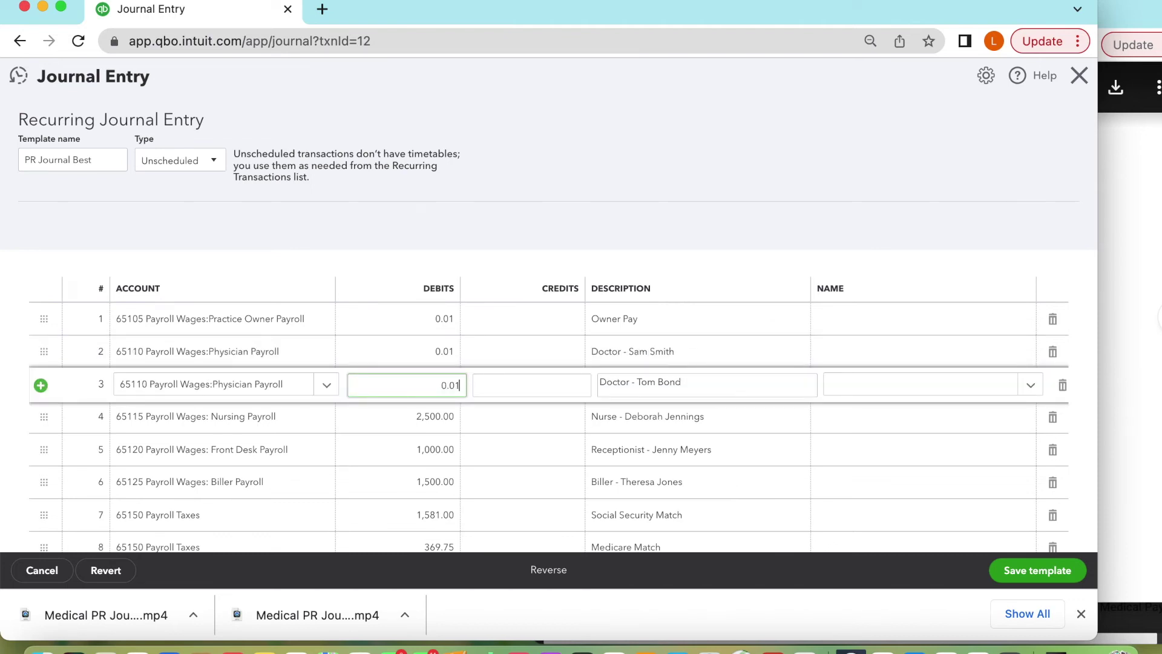
click(426, 417)
text(0.0)
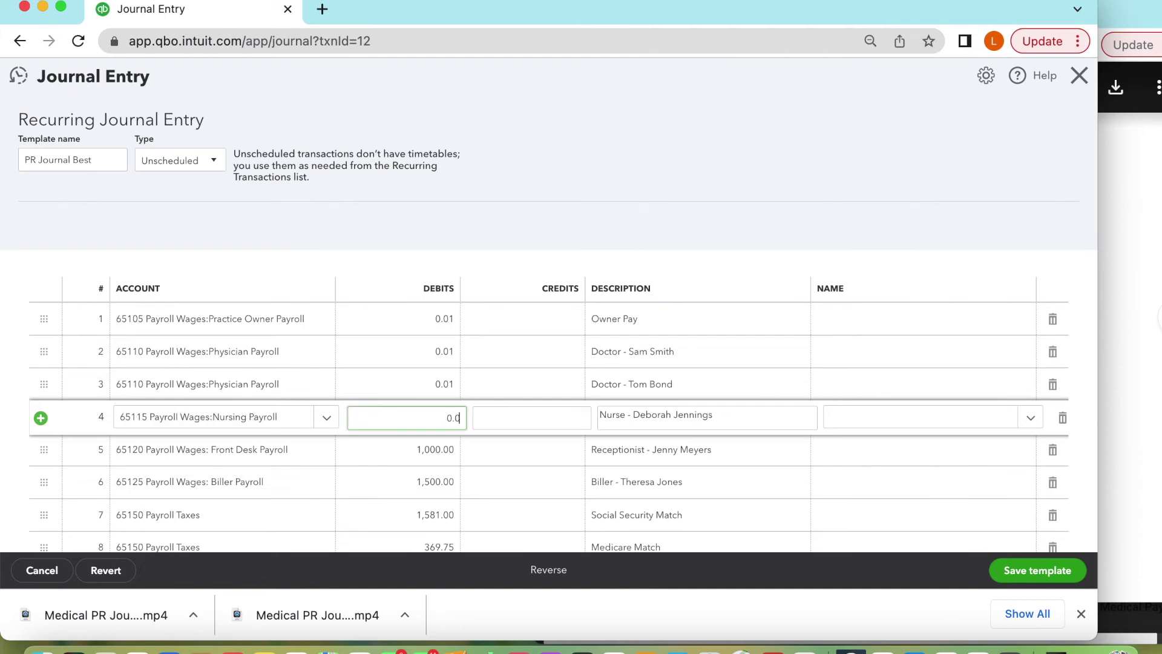
text(1)
click(445, 449)
text(0)
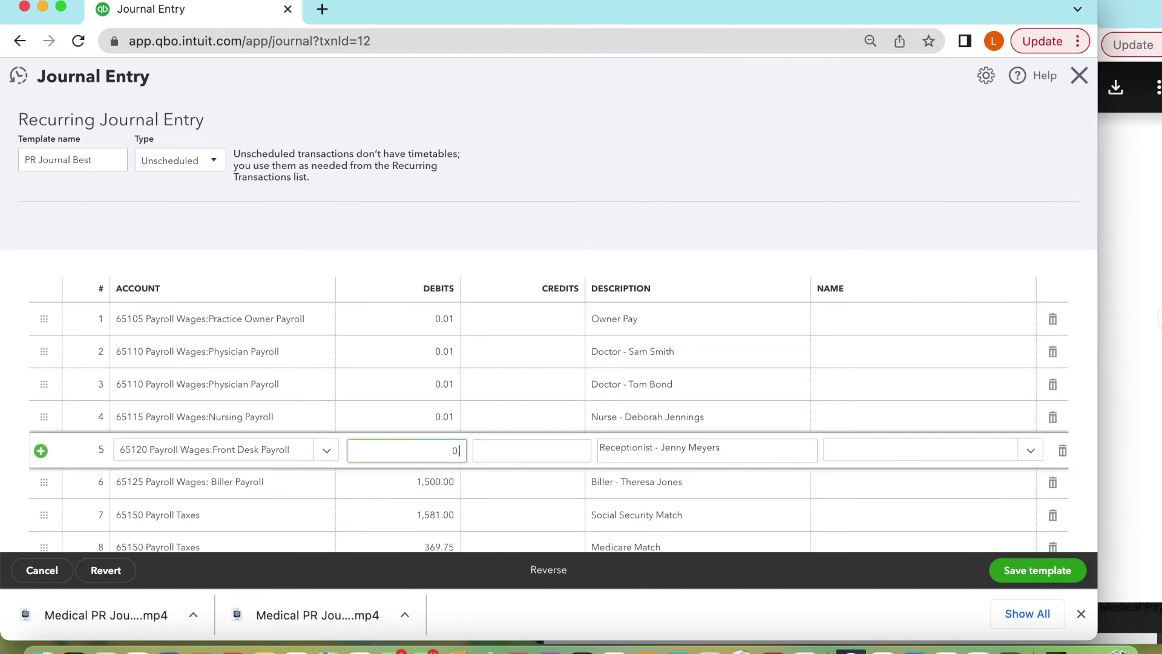
text(.01)
Change the Biller Payroll, Social Security Match and Medicare Match debits to penny amounts
scroll(518, 449, down, 3)
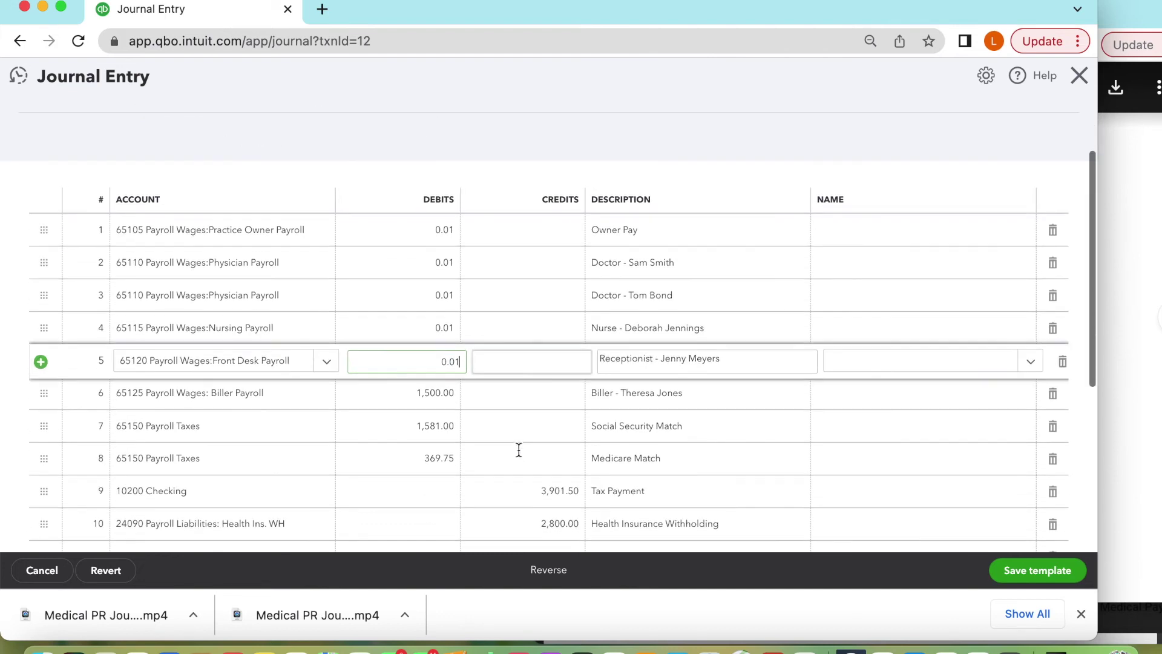
click(442, 395)
text(0.01)
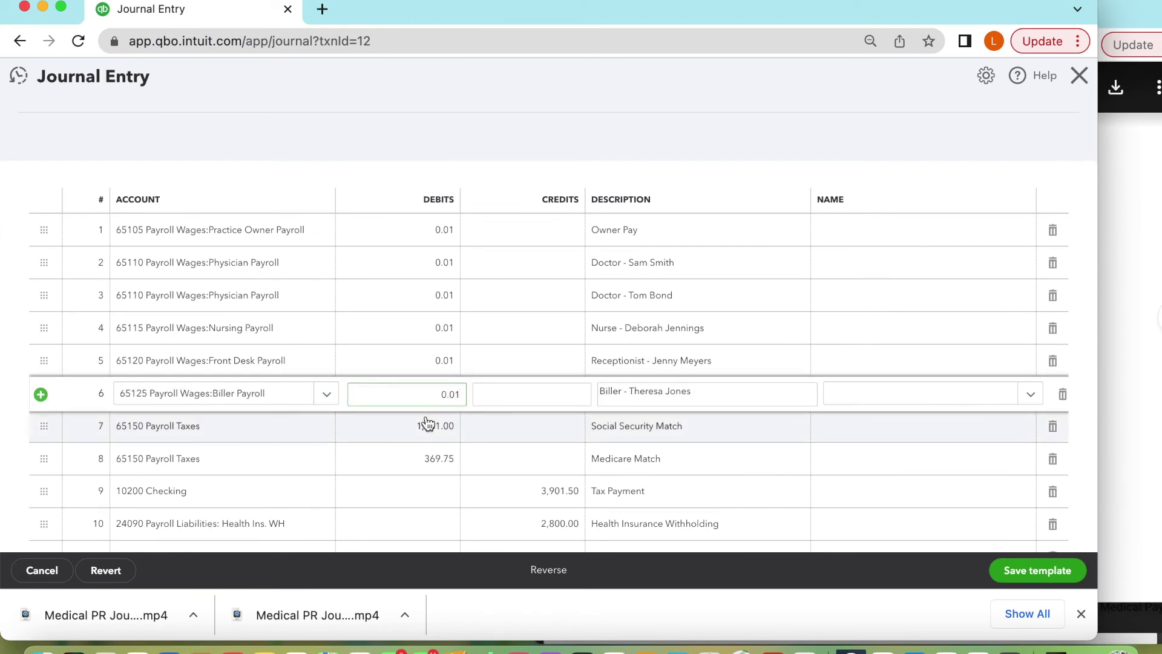
click(428, 424)
text(0.01)
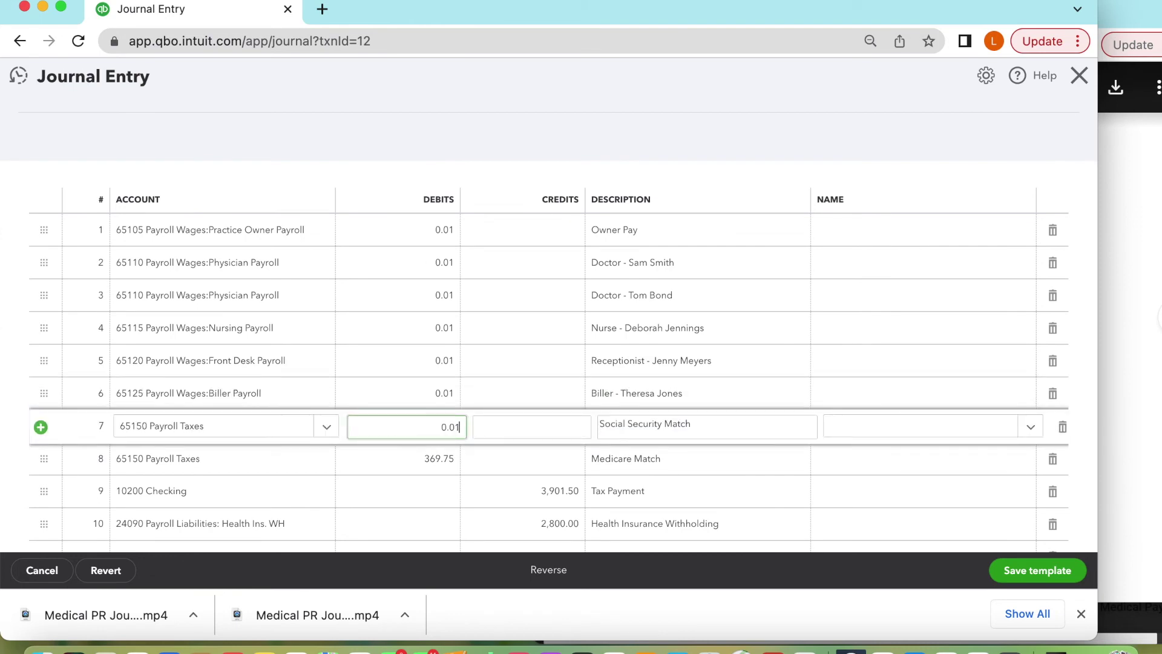
click(440, 460)
text(0.01)
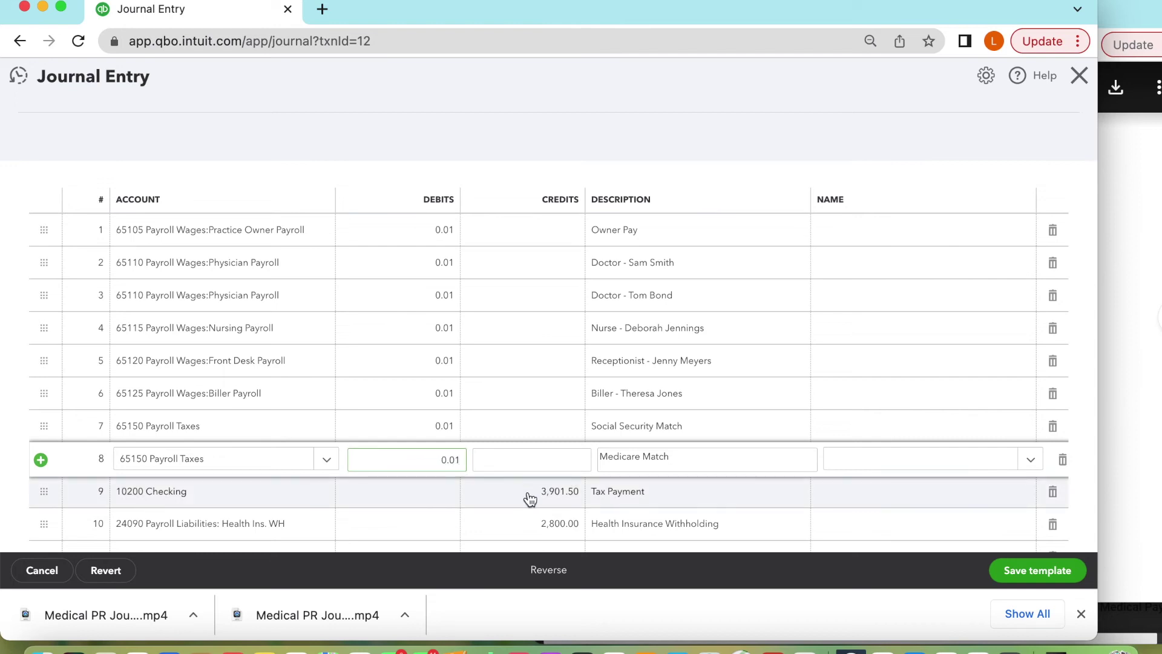
Set credits to 0.06 for Tax Payment, 0.01 each for Health Insurance Withholding and Direct Deposit
click(529, 493)
scroll(716, 470, down, 3)
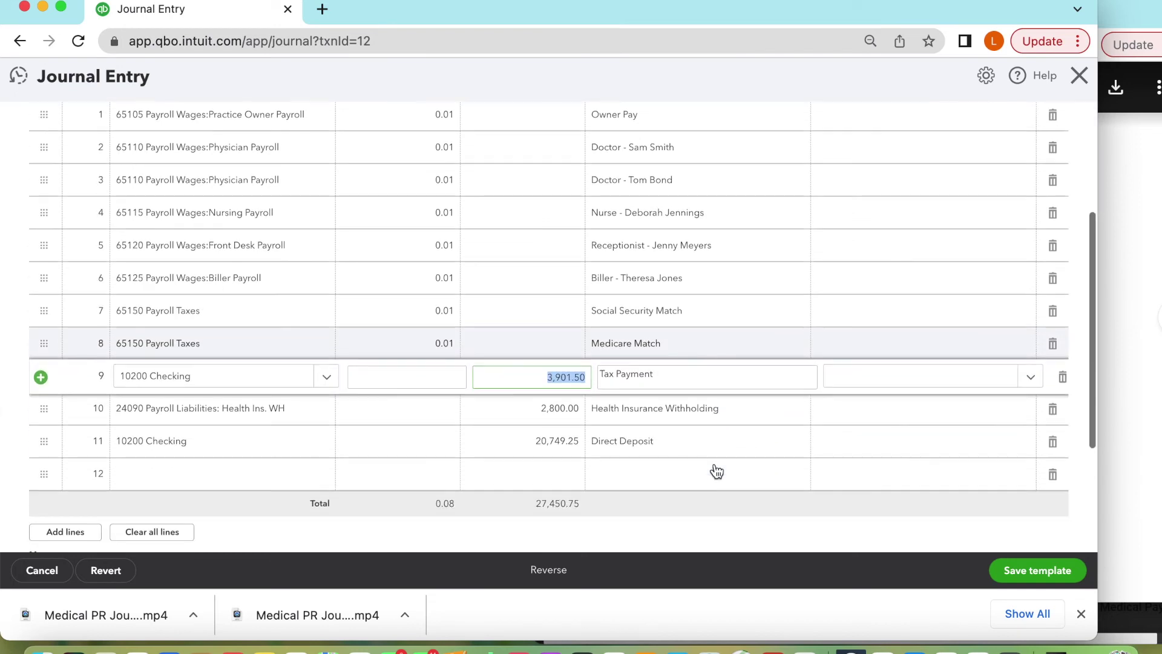
text(0.0)
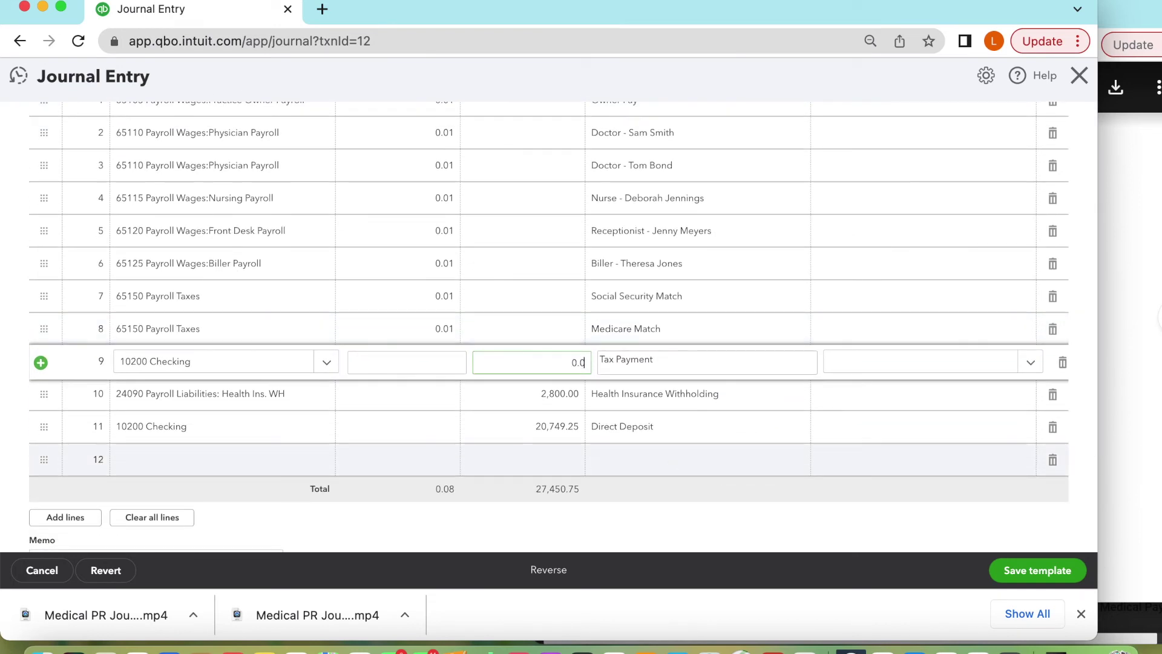
text(6)
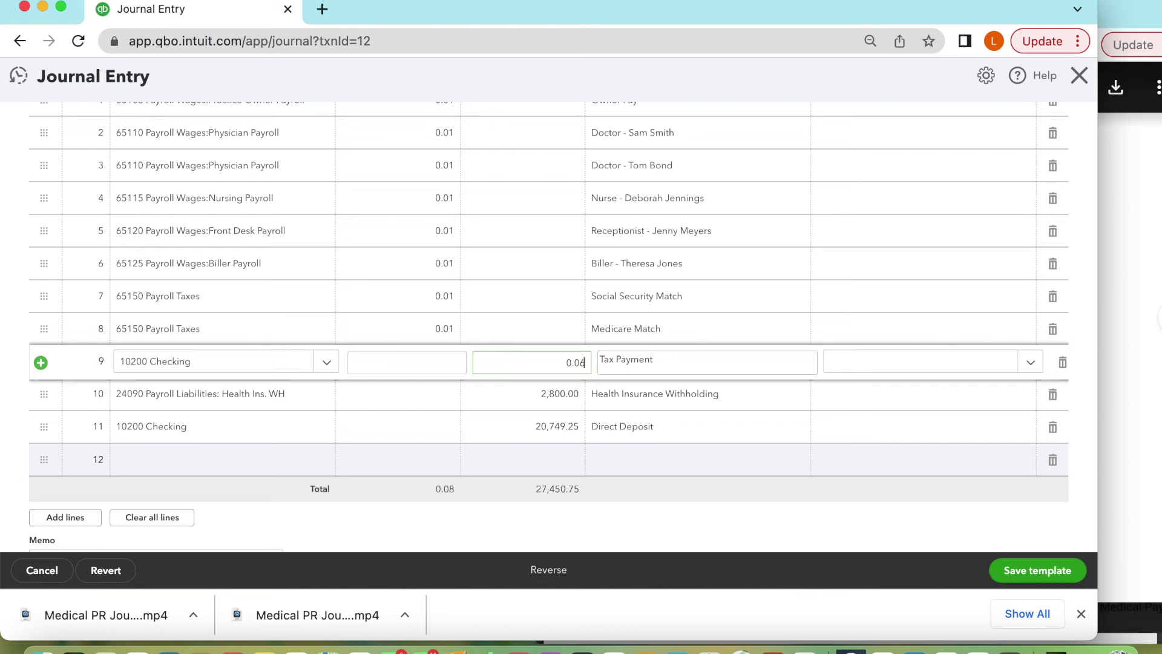
click(553, 394)
text(0.01)
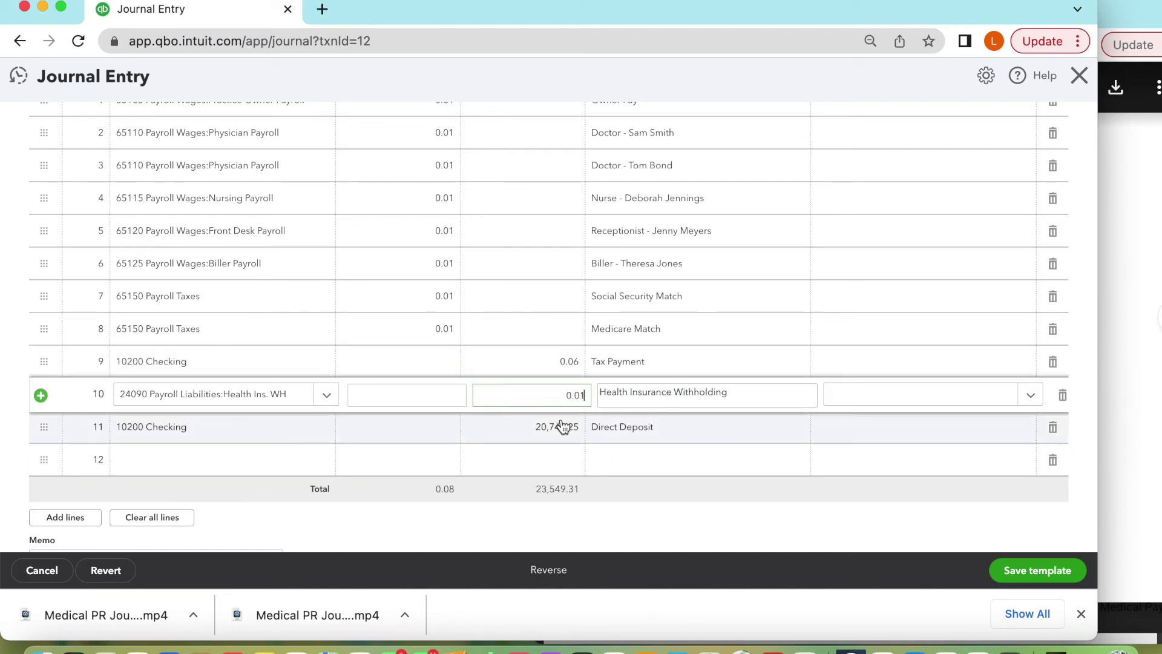
click(562, 423)
text(0.01)
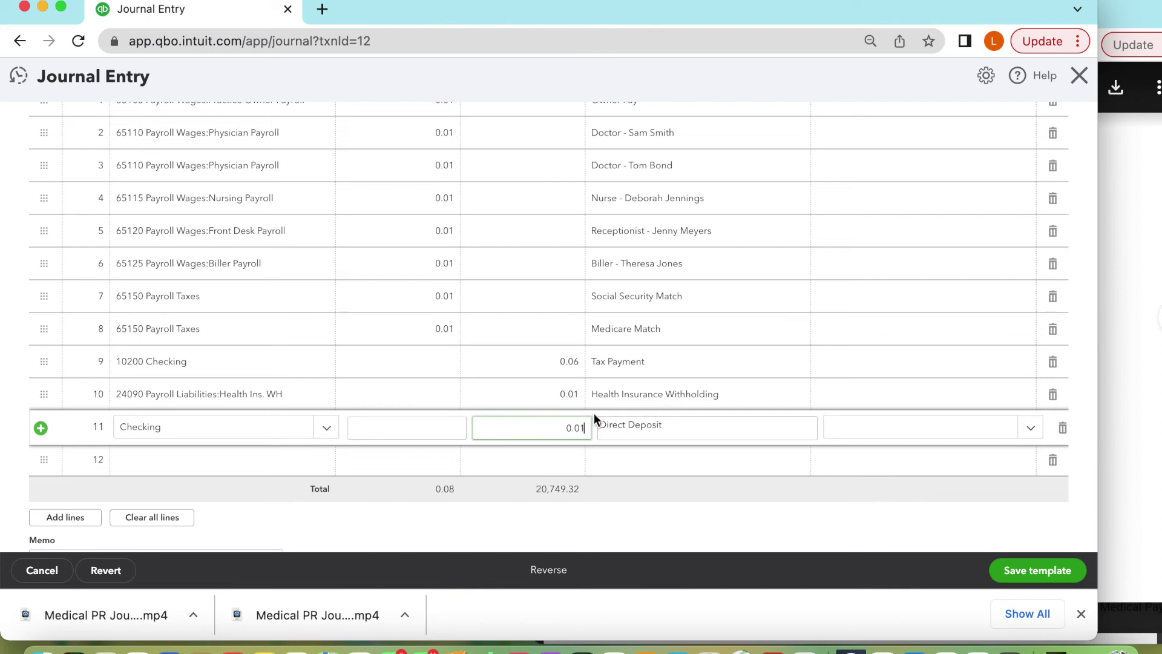
click(684, 458)
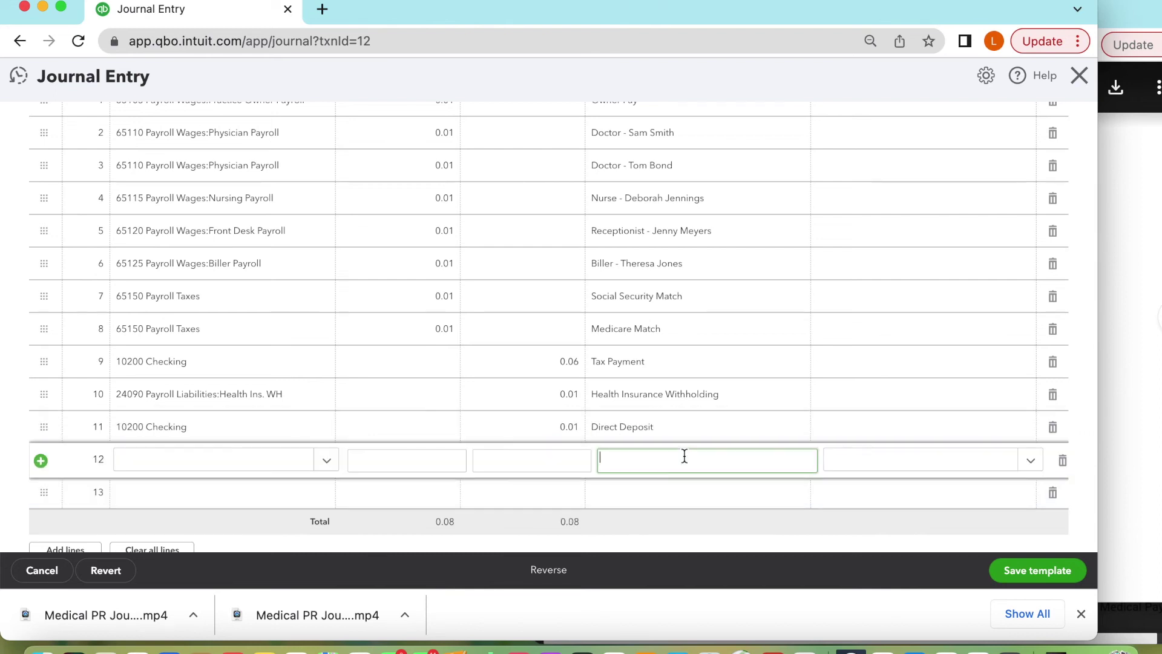
scroll(742, 505, up, 5)
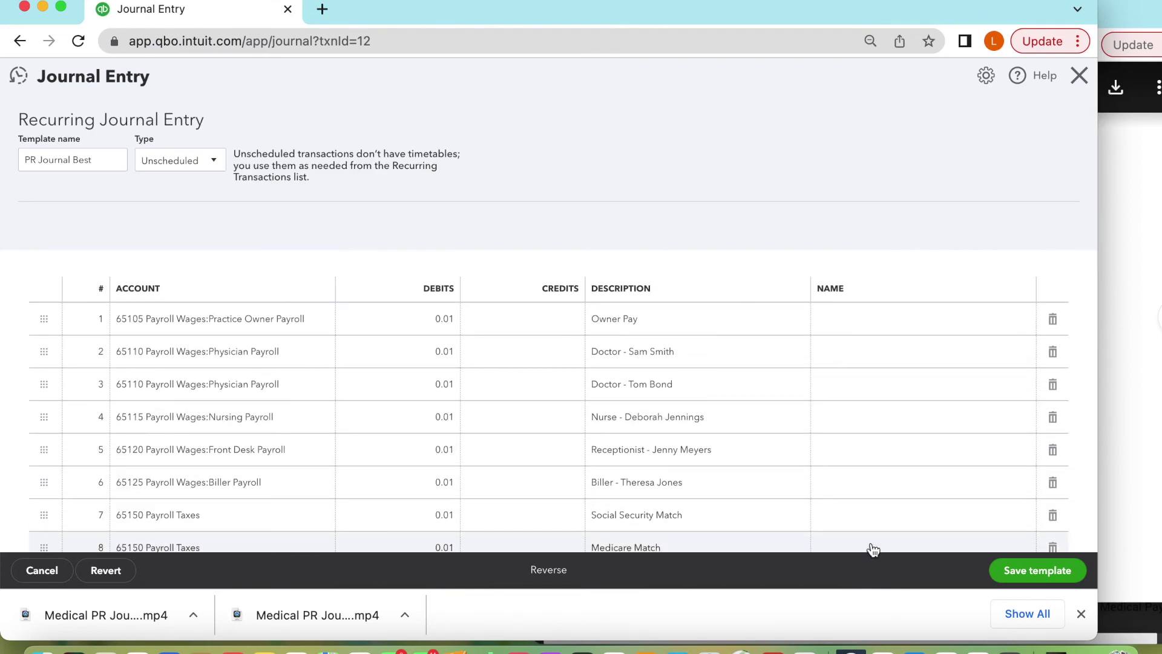
Save the PR Journal Best template, then start Journal Entry #4 from it in Recurring Transactions
click(1036, 575)
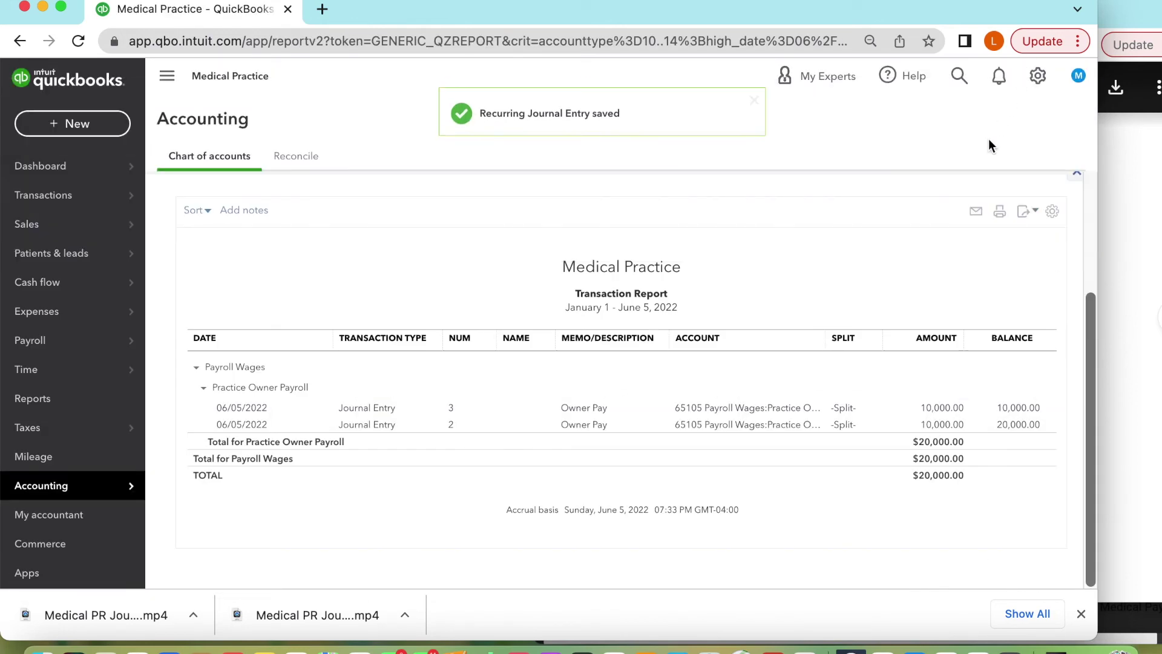
click(1038, 85)
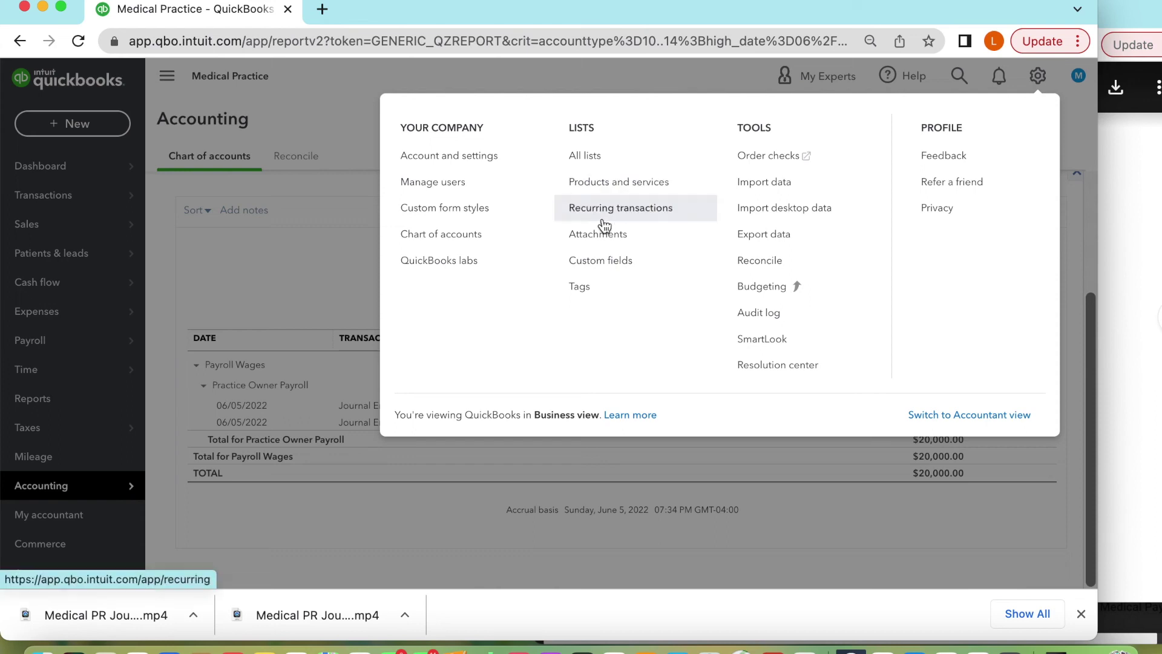
click(602, 219)
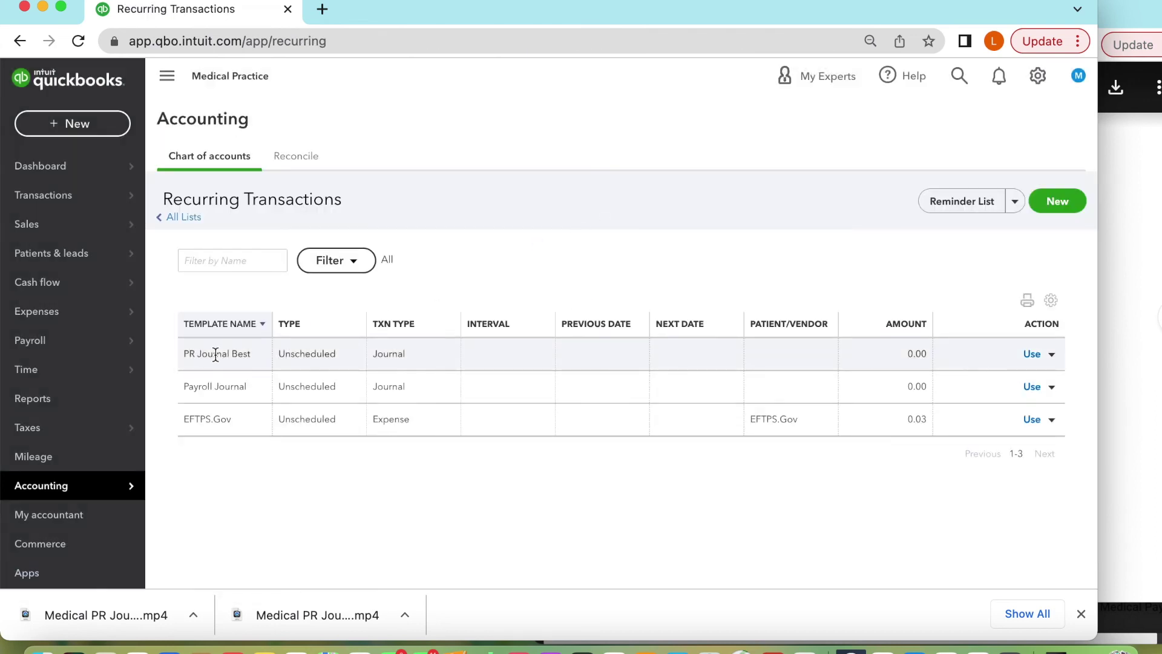
click(1032, 355)
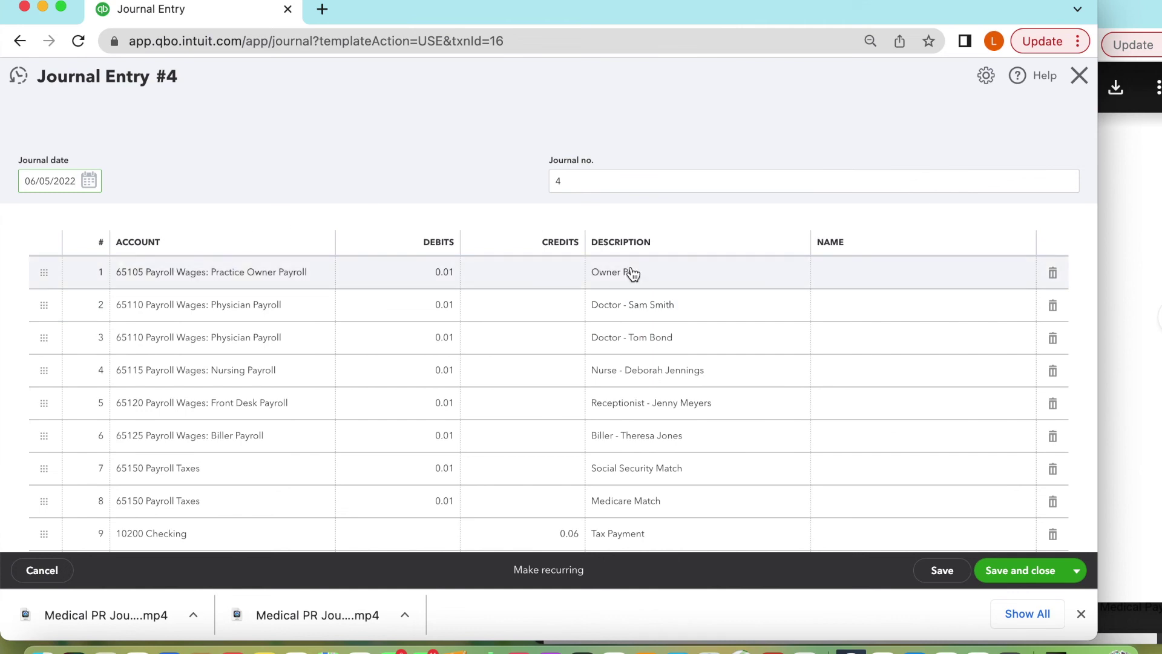
Review Journal Entry #4's penny lines and discard it without saving
scroll(455, 469, down, 3)
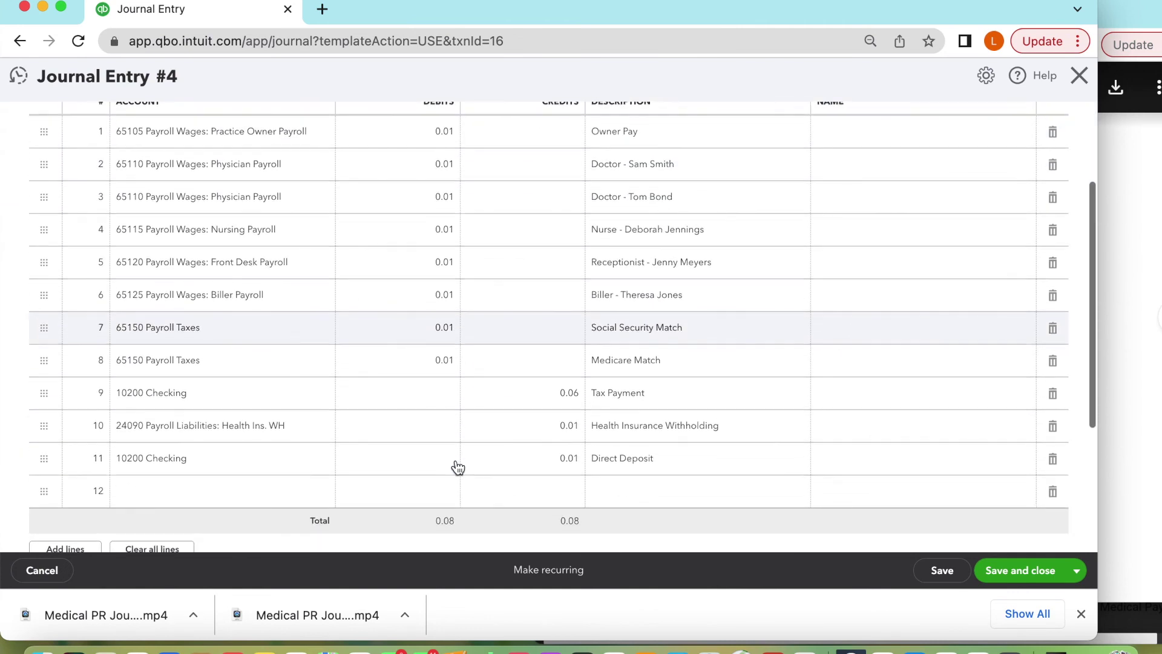
scroll(696, 459, down, 4)
scroll(695, 459, up, 4)
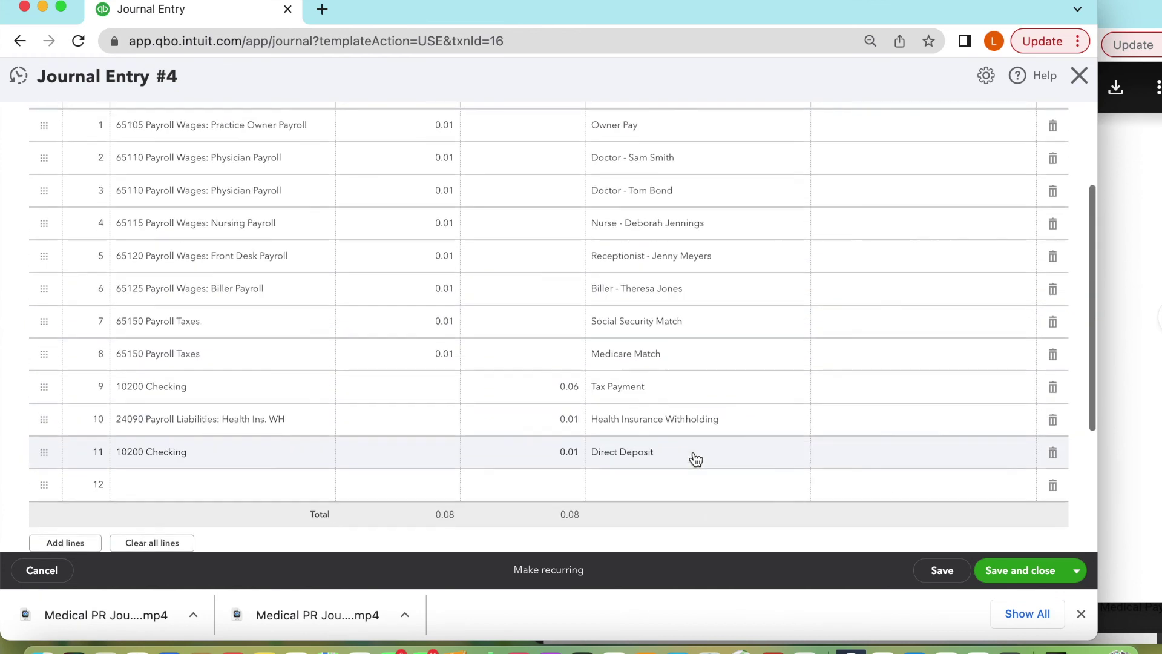
scroll(695, 459, up, 2)
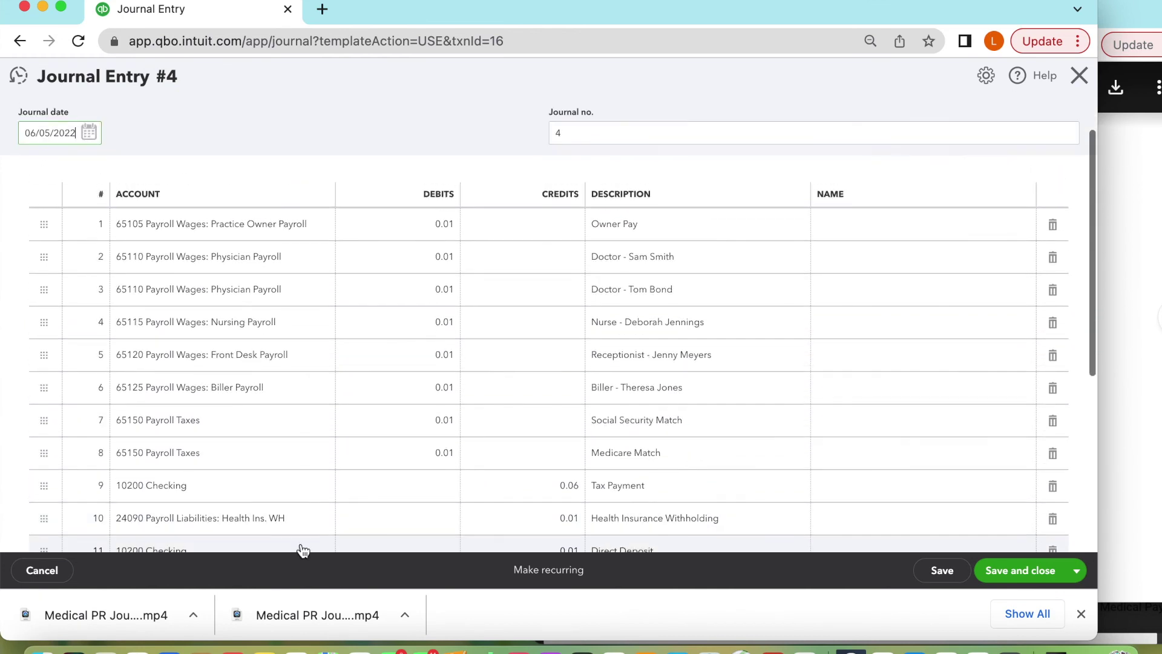
click(34, 570)
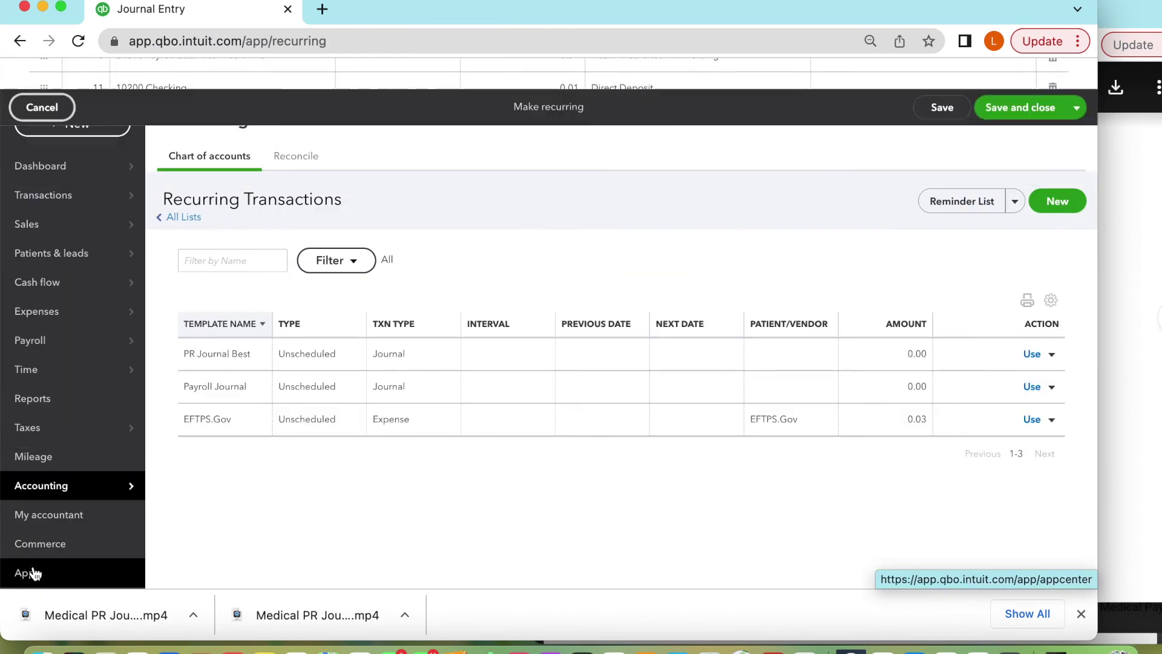
Open the January 1 – June 5, 2022 Profit and Loss showing Payroll Wages of 53,000.00
click(61, 403)
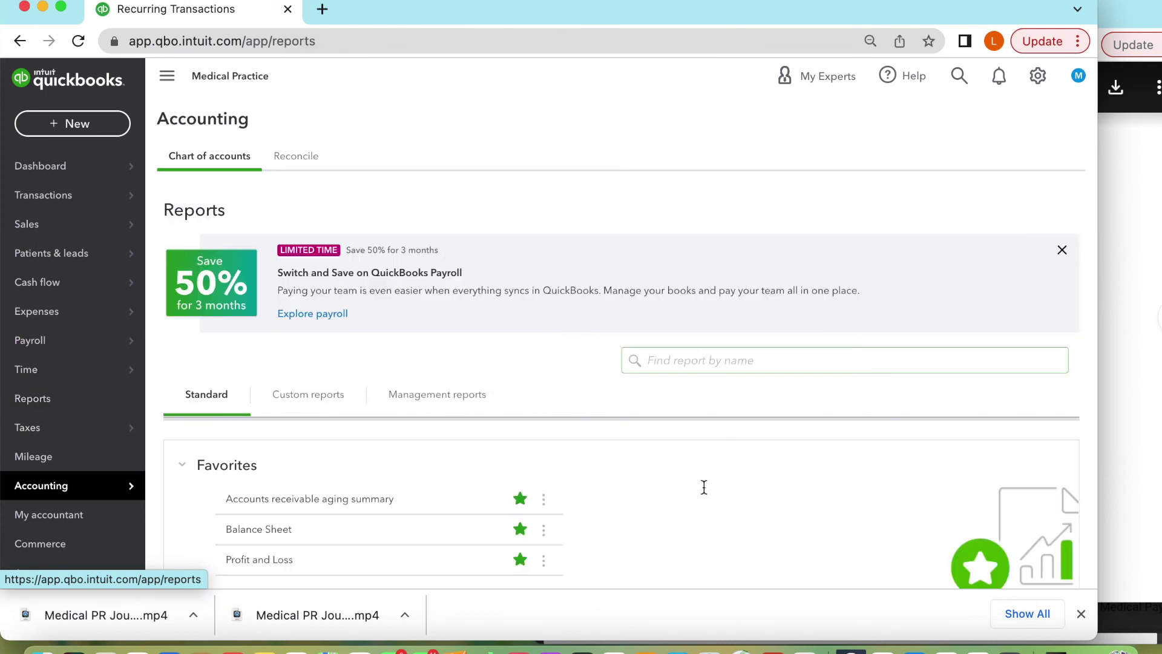
scroll(704, 487, down, 2)
click(257, 450)
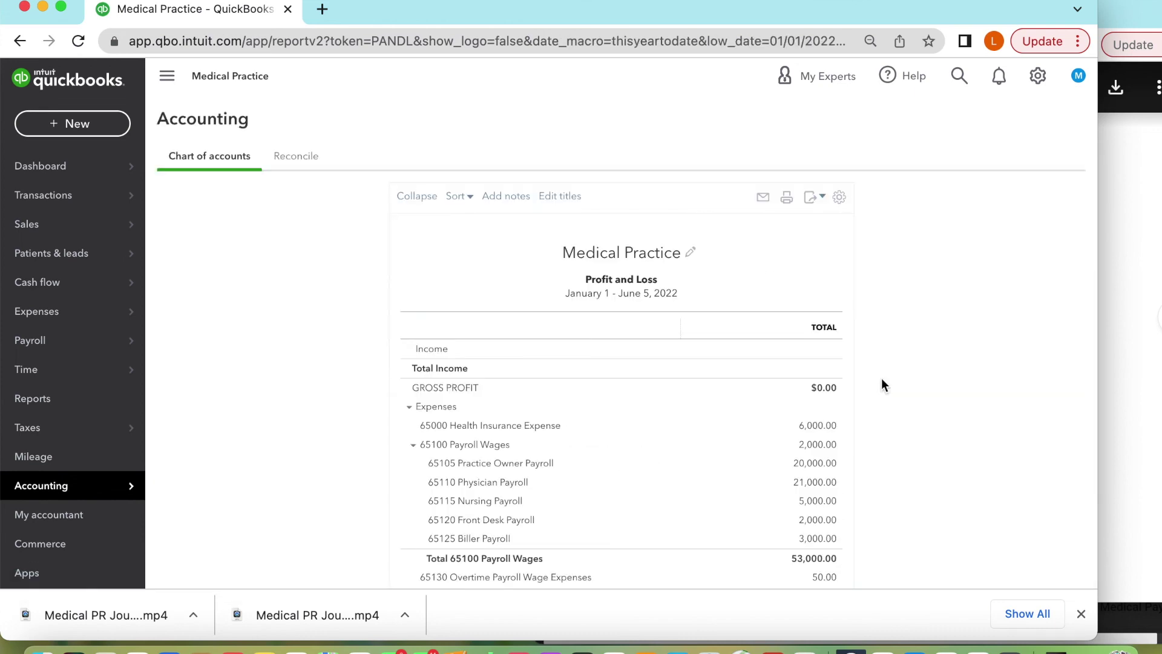
scroll(880, 413, down, 2)
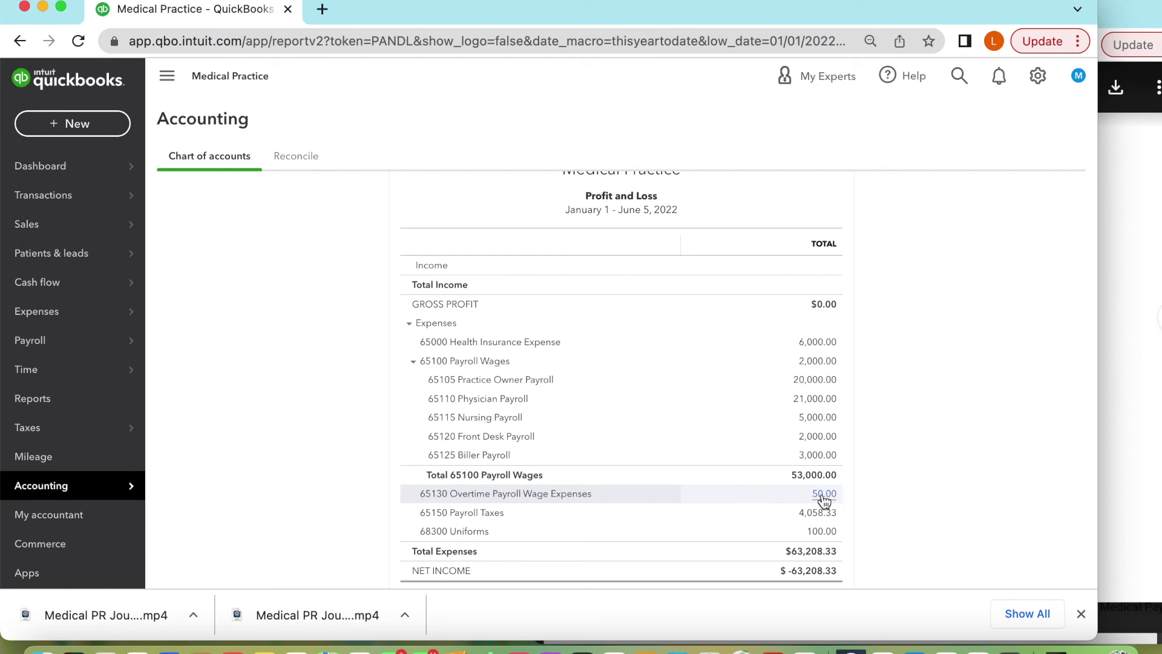
click(1081, 615)
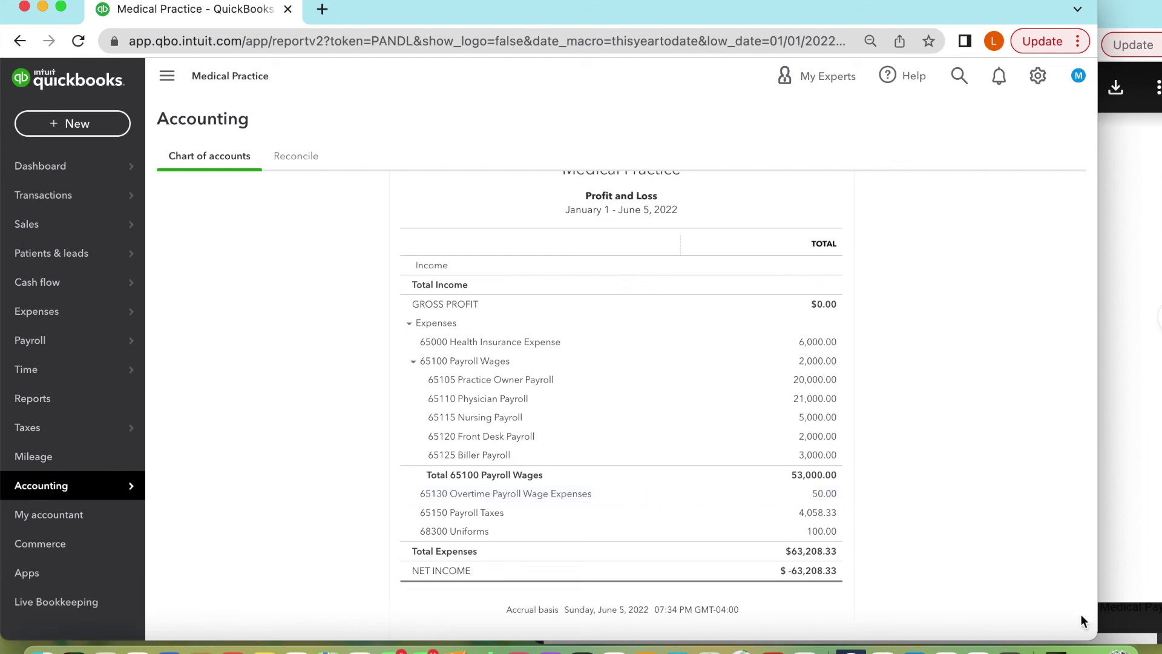